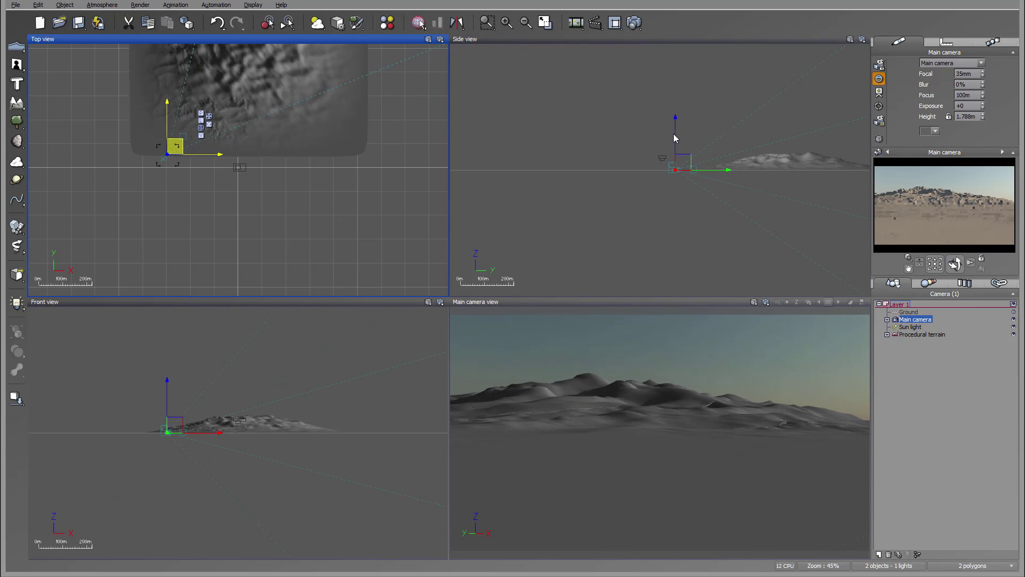
Raise the main camera to a height of about 17.45 m and rotate its view toward the terrain's hills
drag(673, 134, 674, 135)
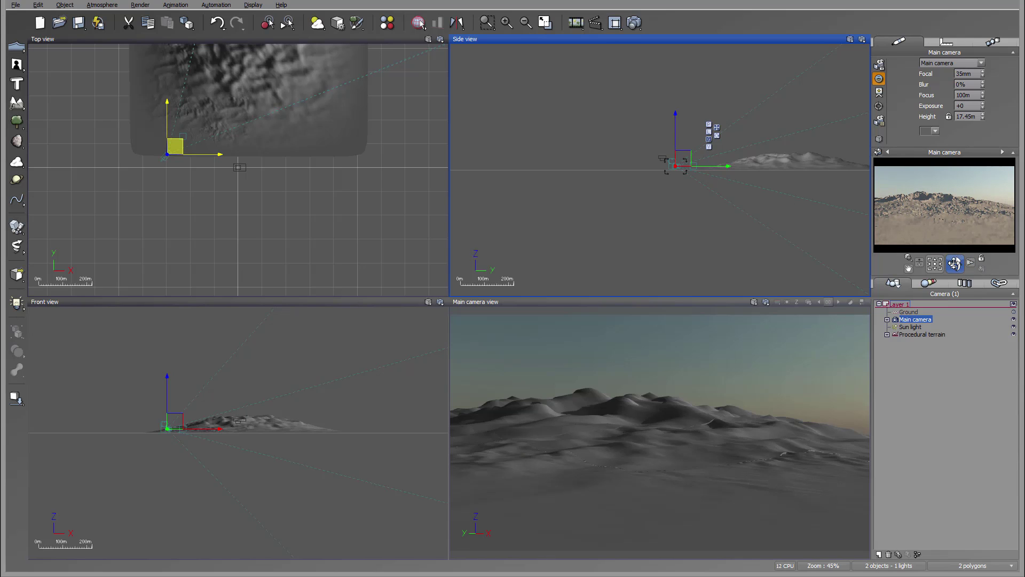
drag(954, 263, 954, 258)
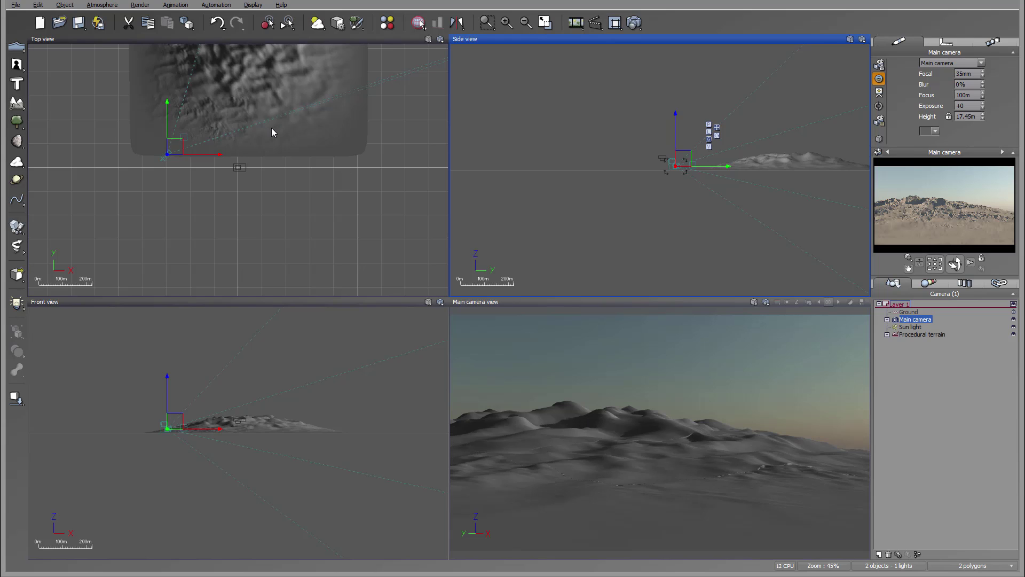
right_drag(272, 130, 293, 197)
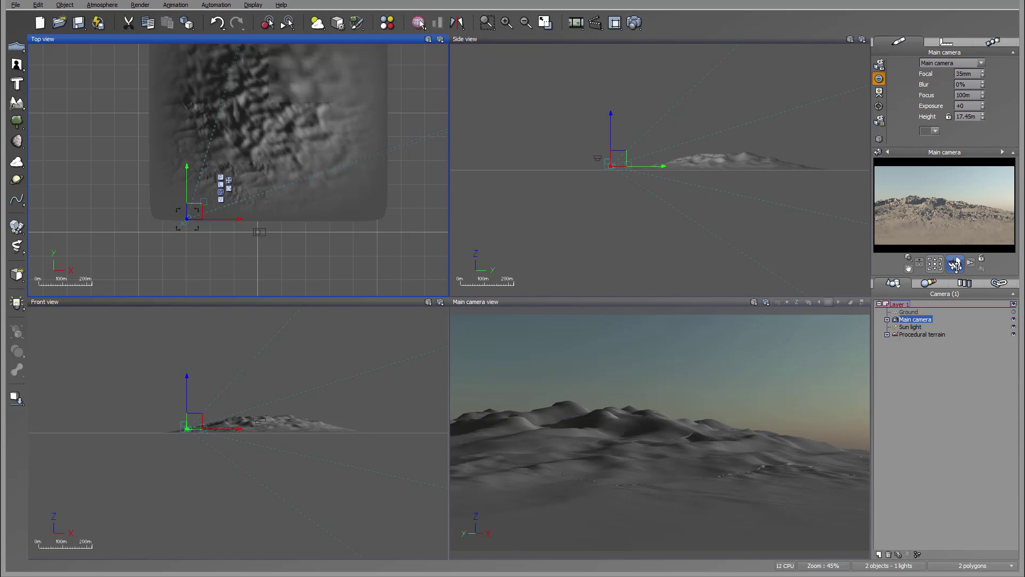
drag(954, 264, 971, 258)
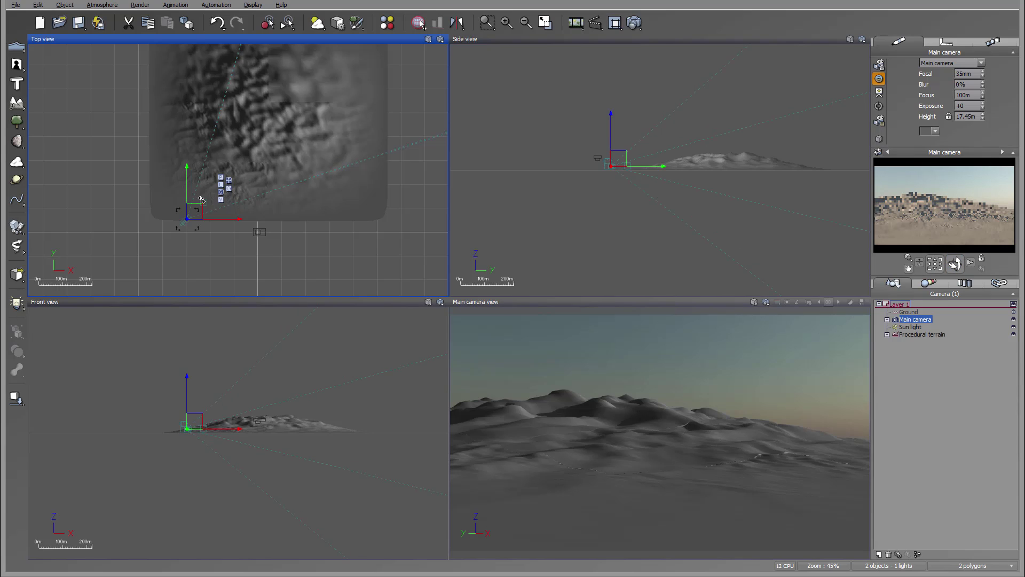
Move the main camera slightly outward at the terrain's near corner and re-aim it at the hills
drag(197, 210, 190, 212)
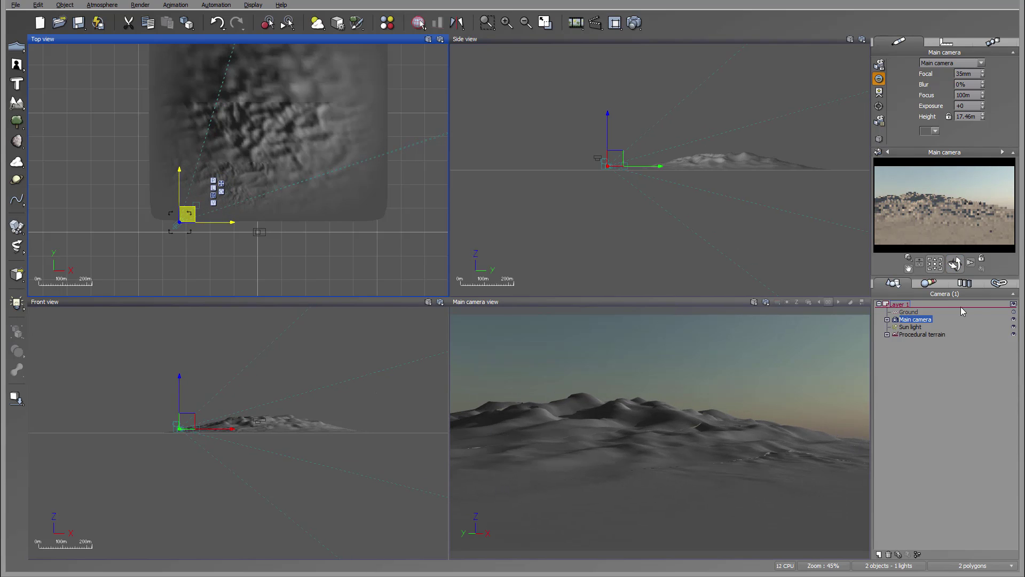
drag(954, 263, 960, 262)
click(635, 160)
scroll(634, 160, up, 4)
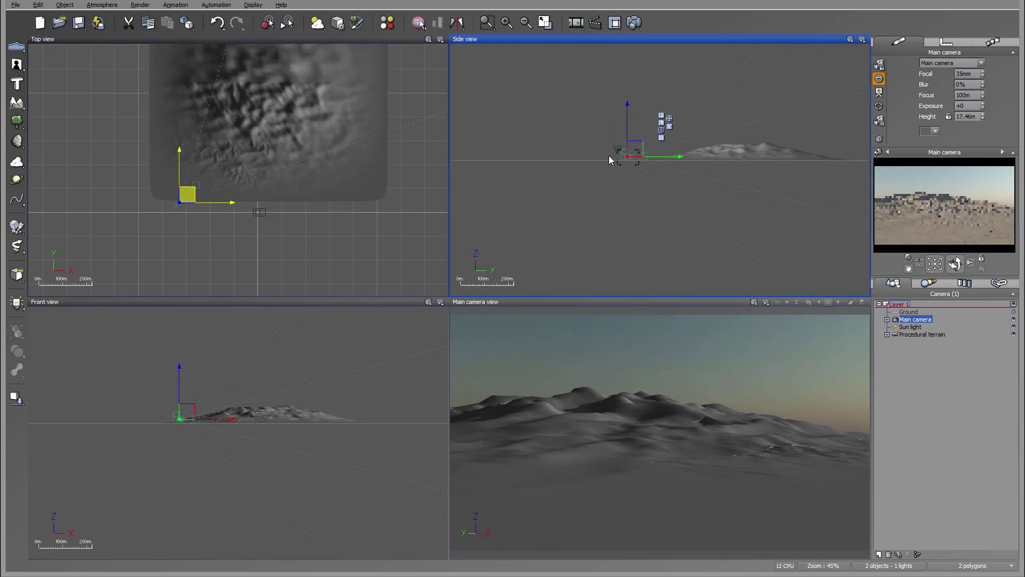
drag(592, 138, 592, 140)
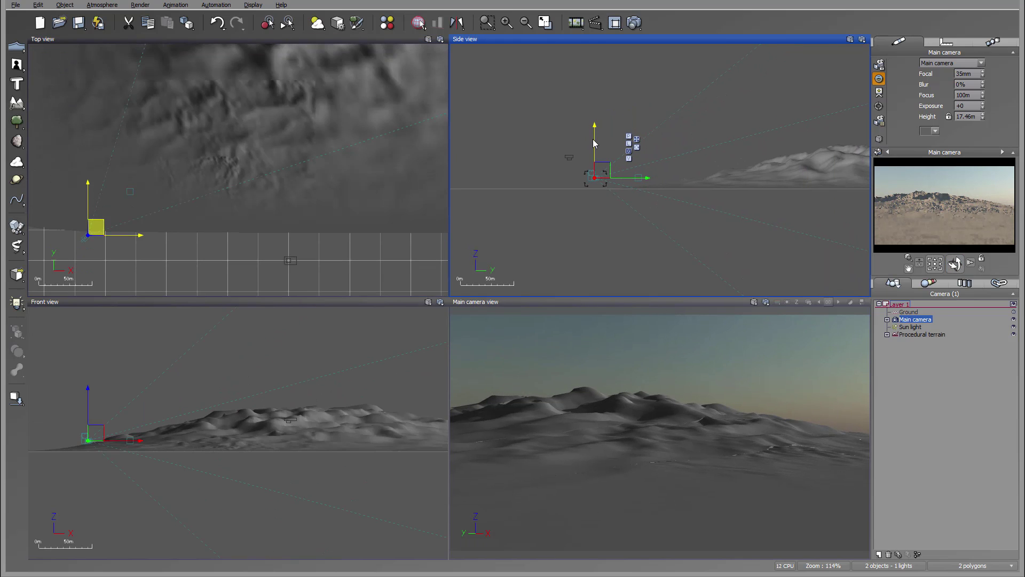
Flatten the procedural terrain by reducing its vertical size, keeping its X and Y sizes at 1 km
click(922, 334)
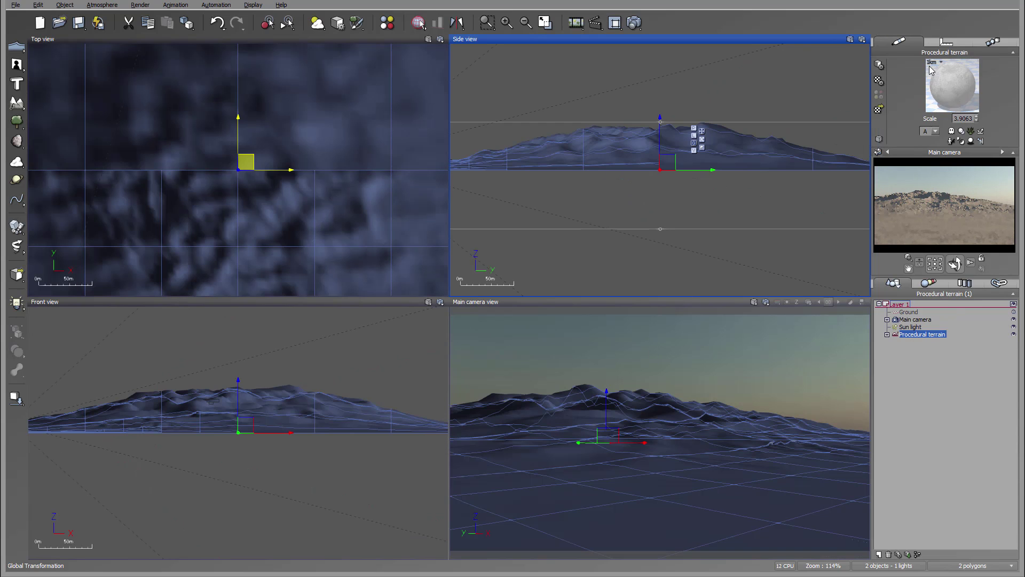
click(946, 41)
click(879, 94)
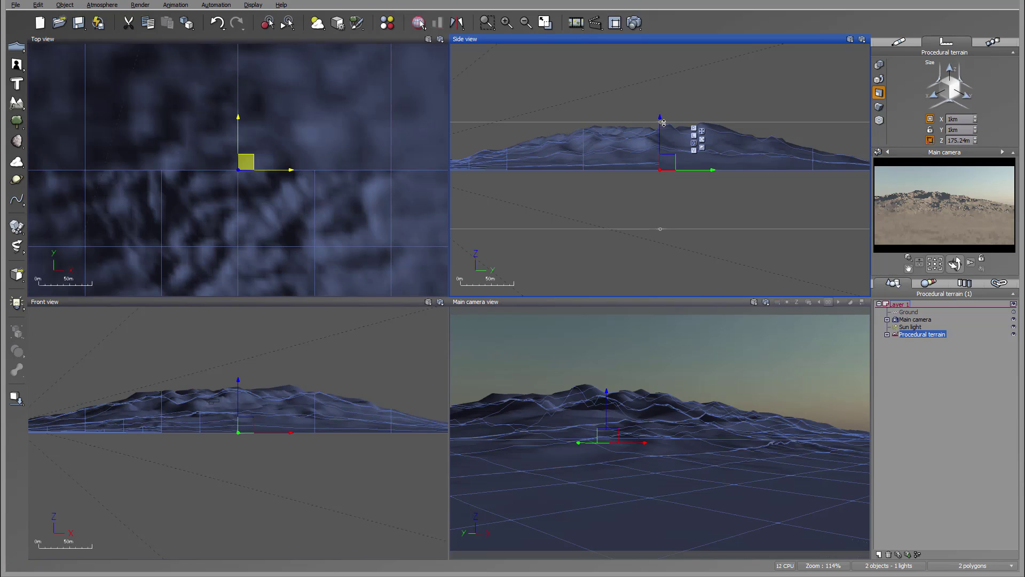
drag(660, 119, 661, 144)
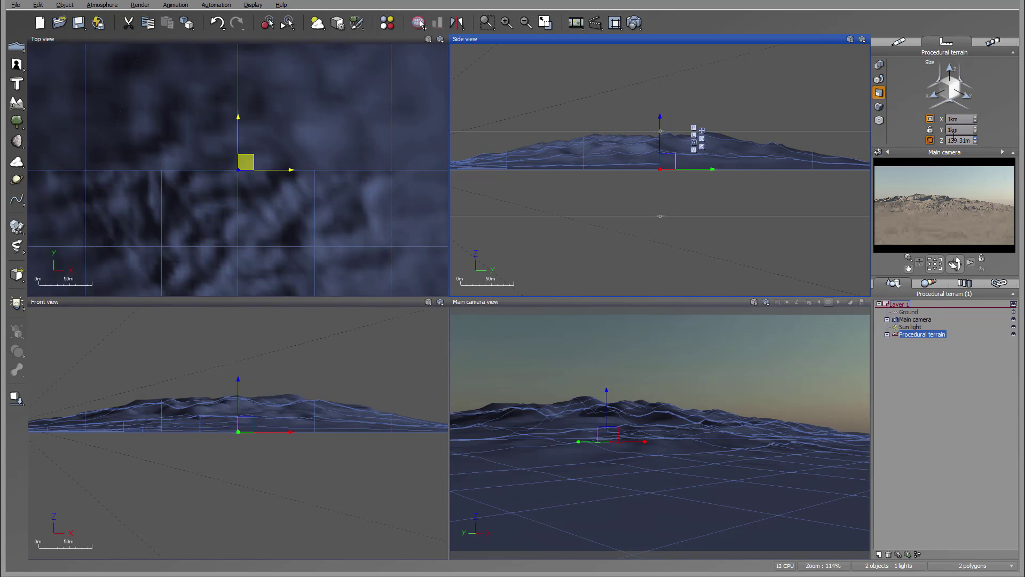
click(898, 42)
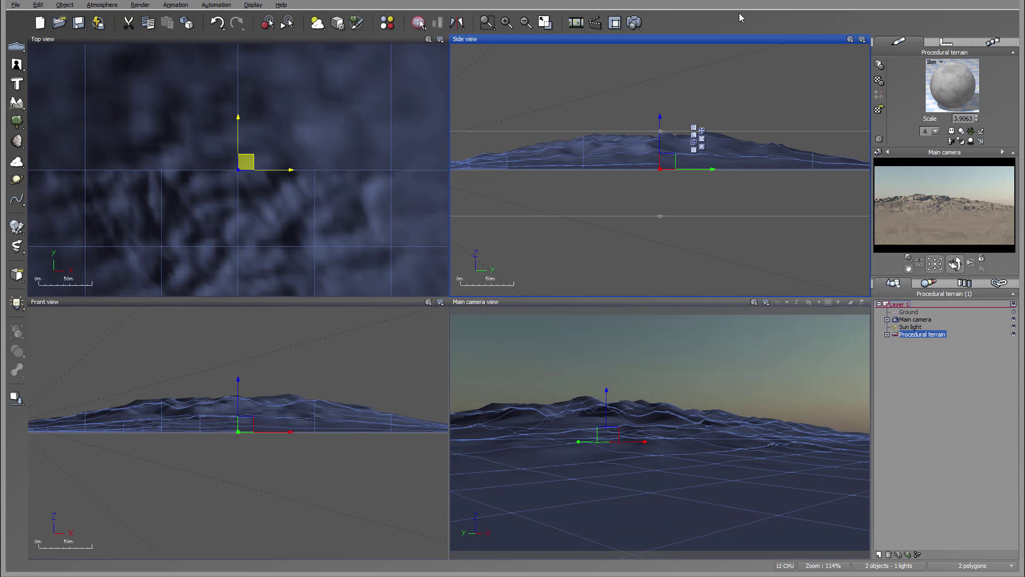
Configure the render options to render to screen at 800x450 with Preview quality
right_click(642, 23)
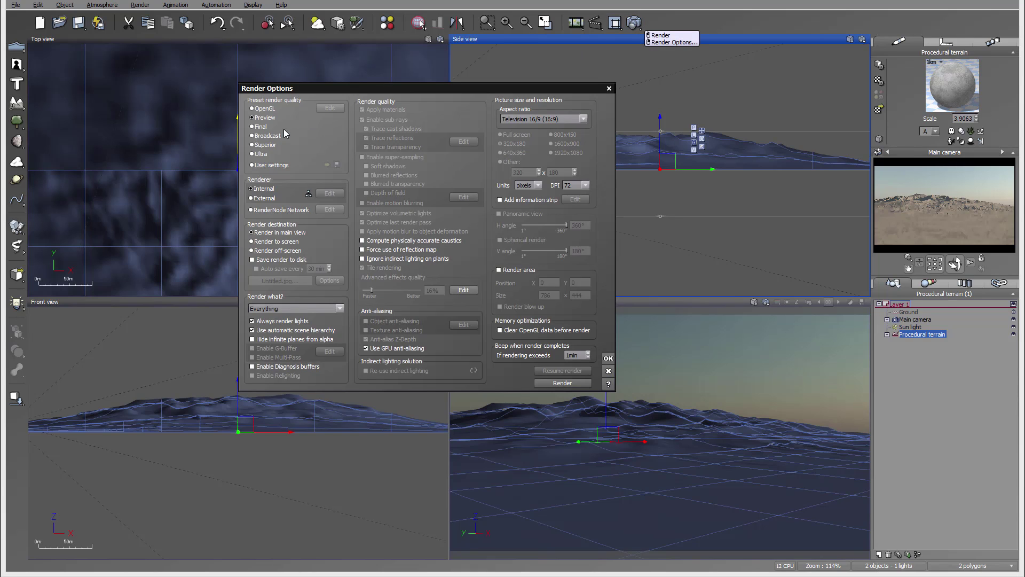
click(289, 242)
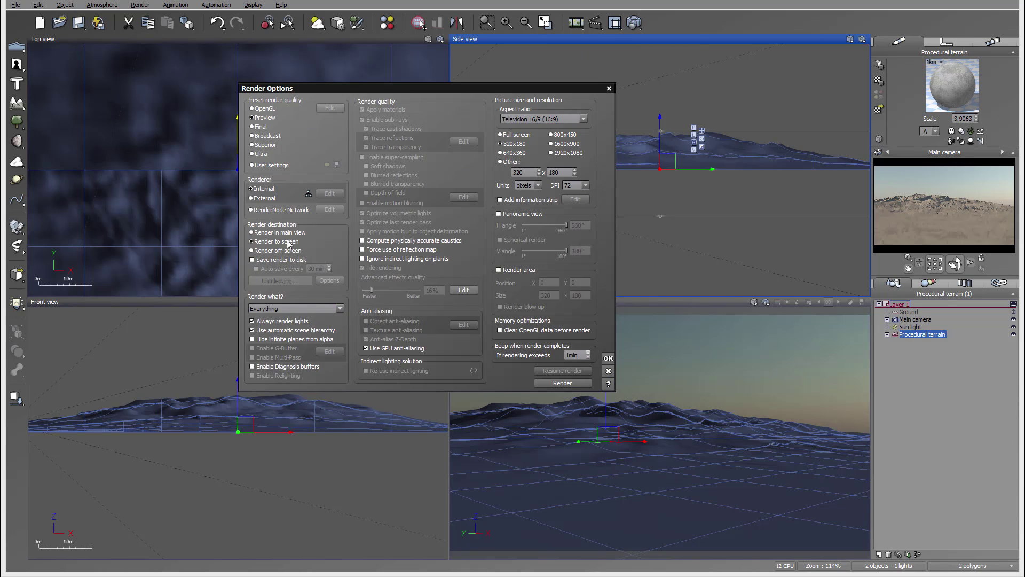
click(564, 135)
click(608, 363)
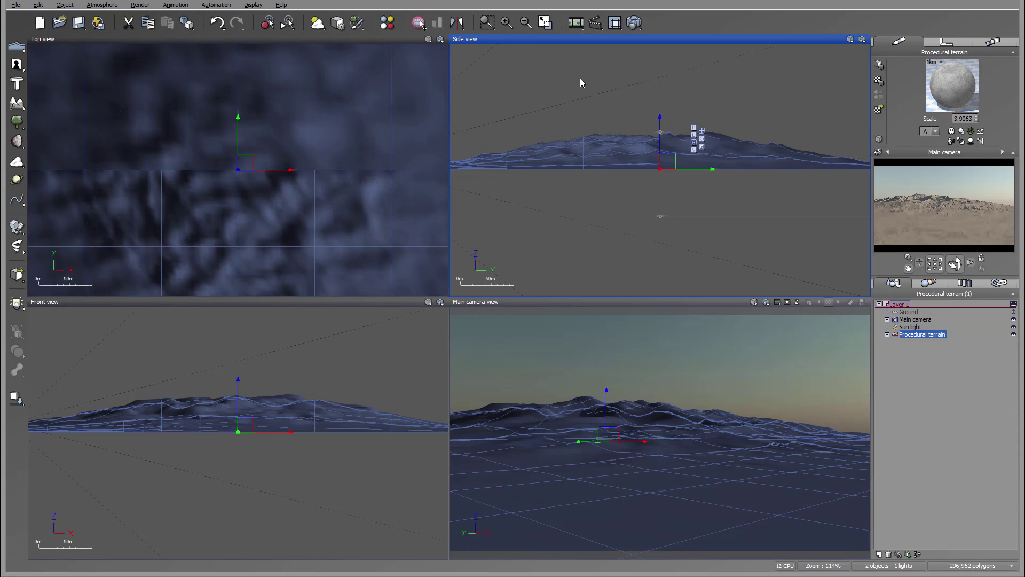
Render the scene, accept the default post-render settings, examine the terrain in the result and close the render display
click(631, 30)
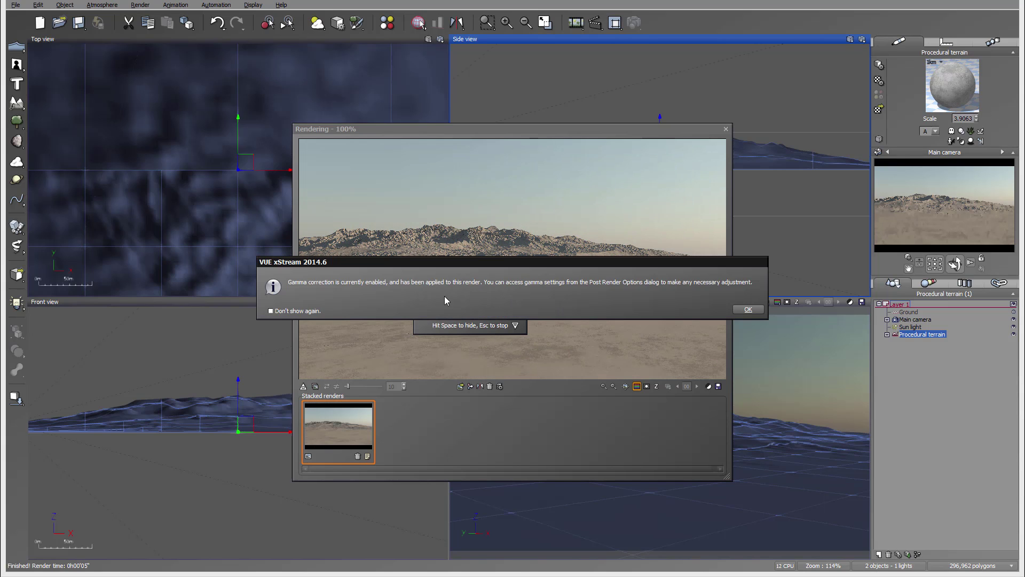
click(747, 309)
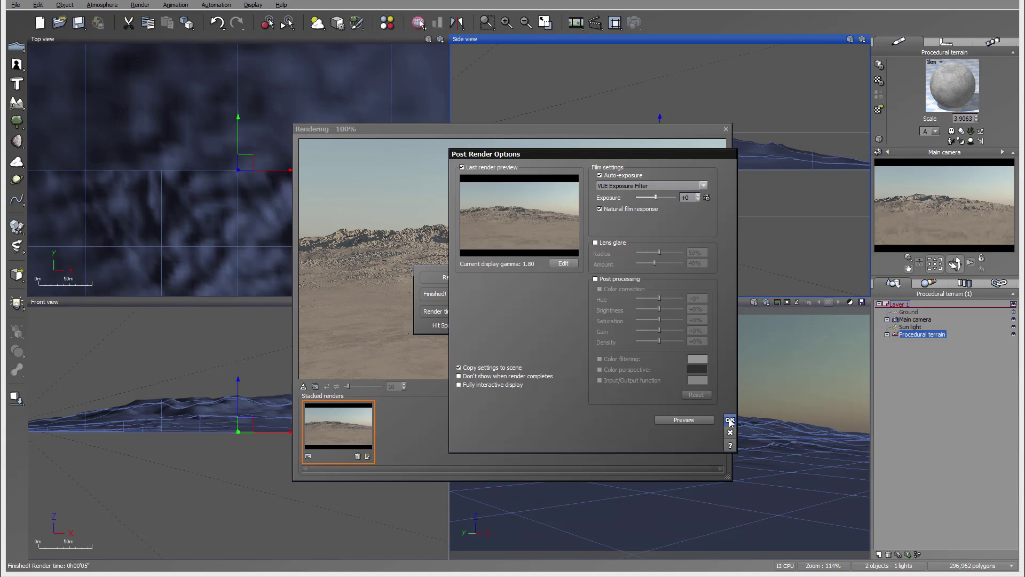
click(729, 422)
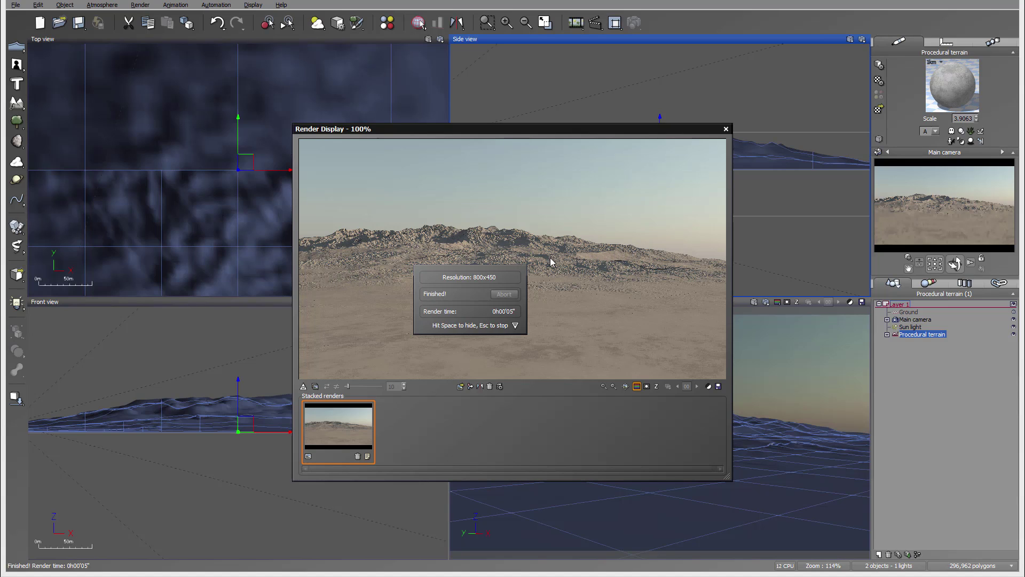
key(space)
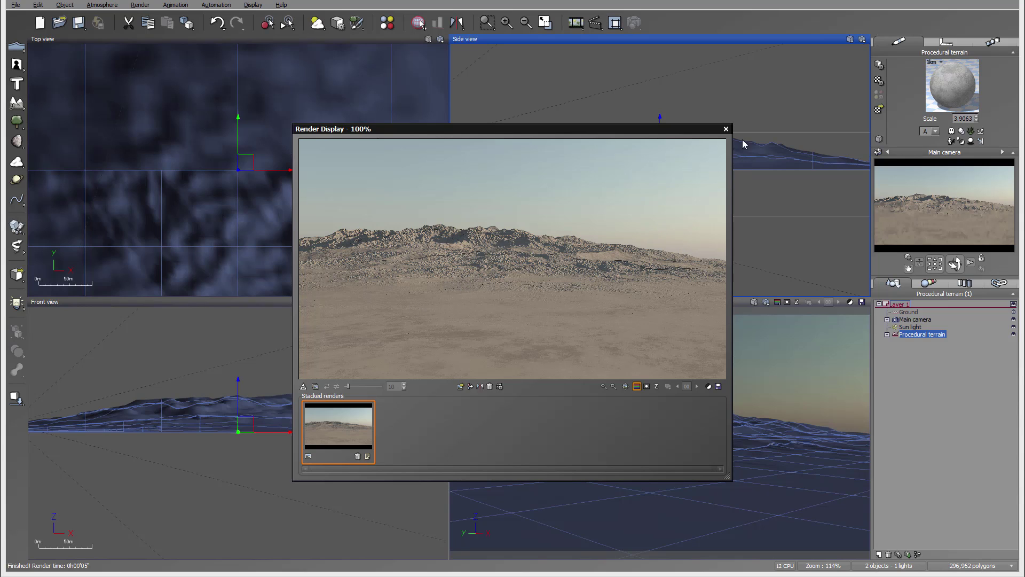
click(725, 129)
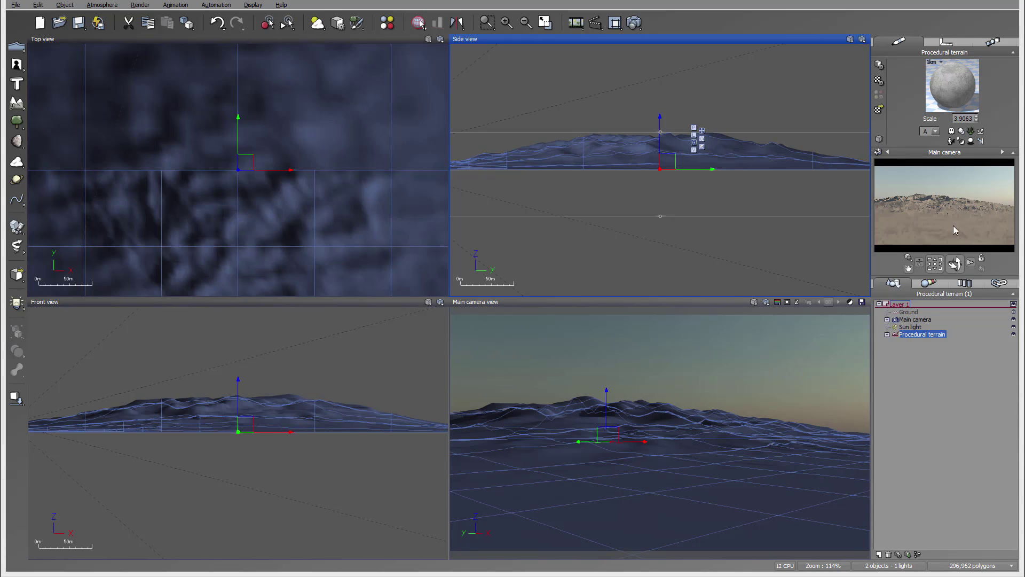
Open the procedural terrain's Default material for advanced editing and set its scale to 1
double_click(944, 78)
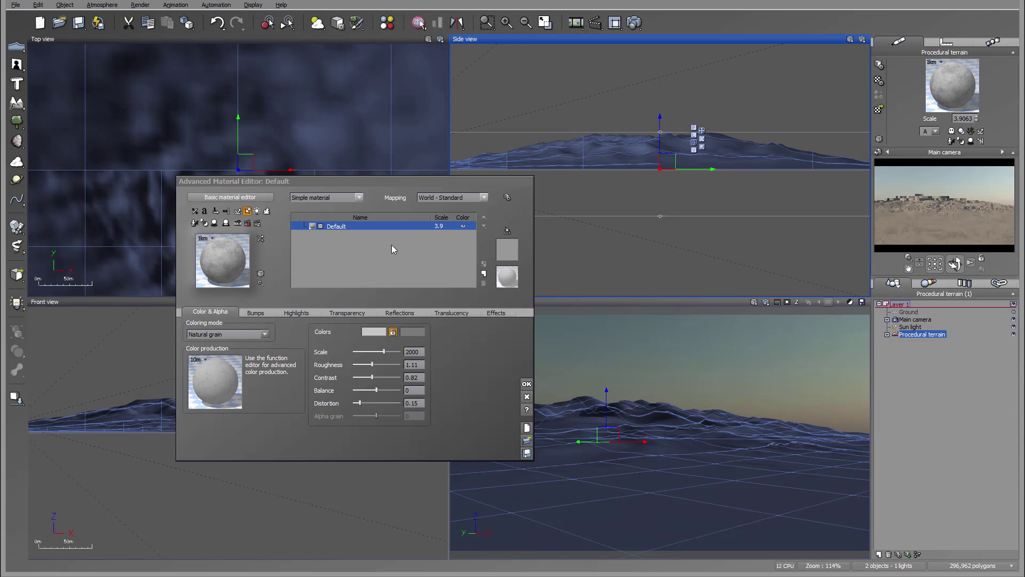
double_click(439, 226)
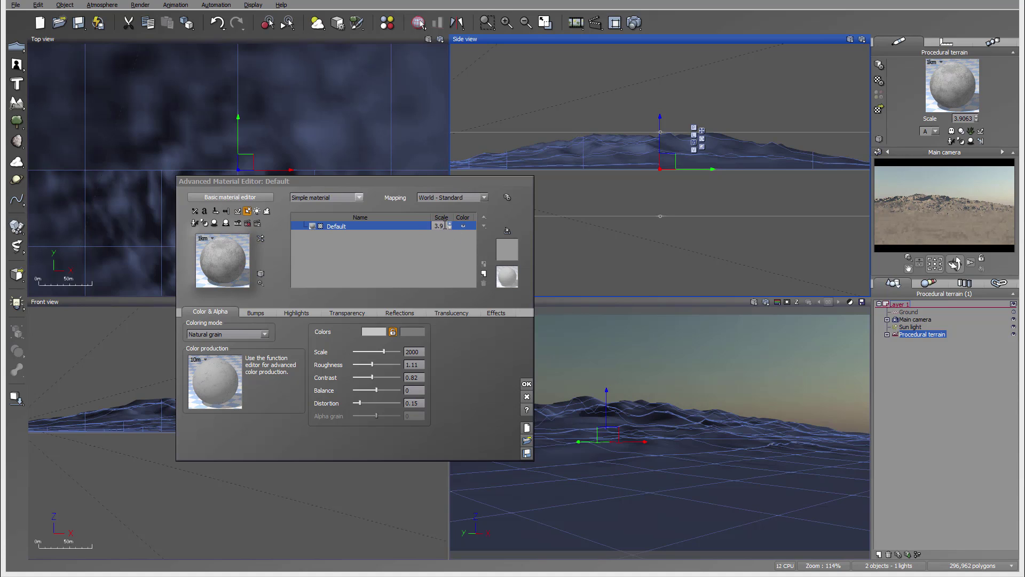
drag(444, 226, 422, 225)
text(1)
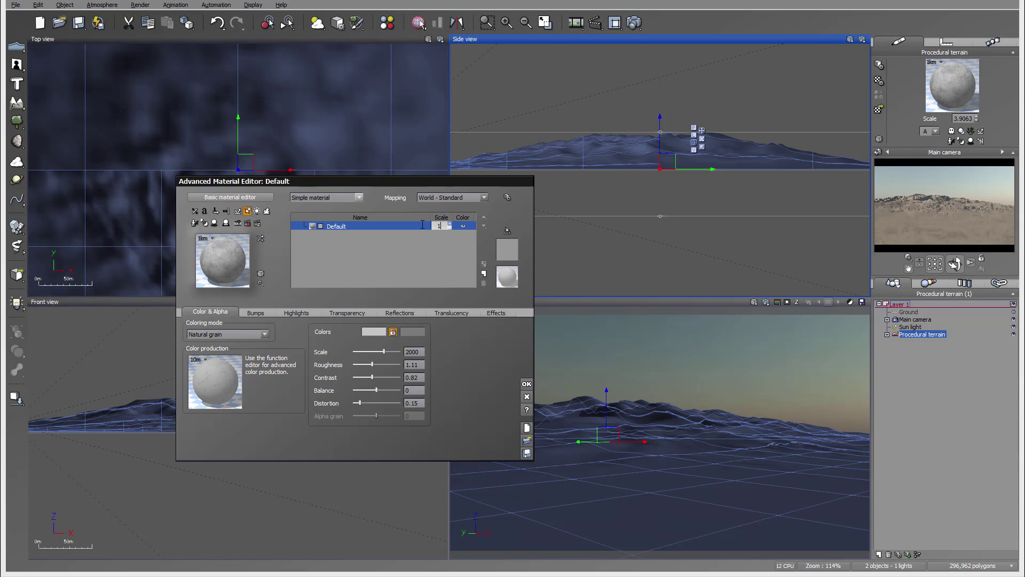
key(Return)
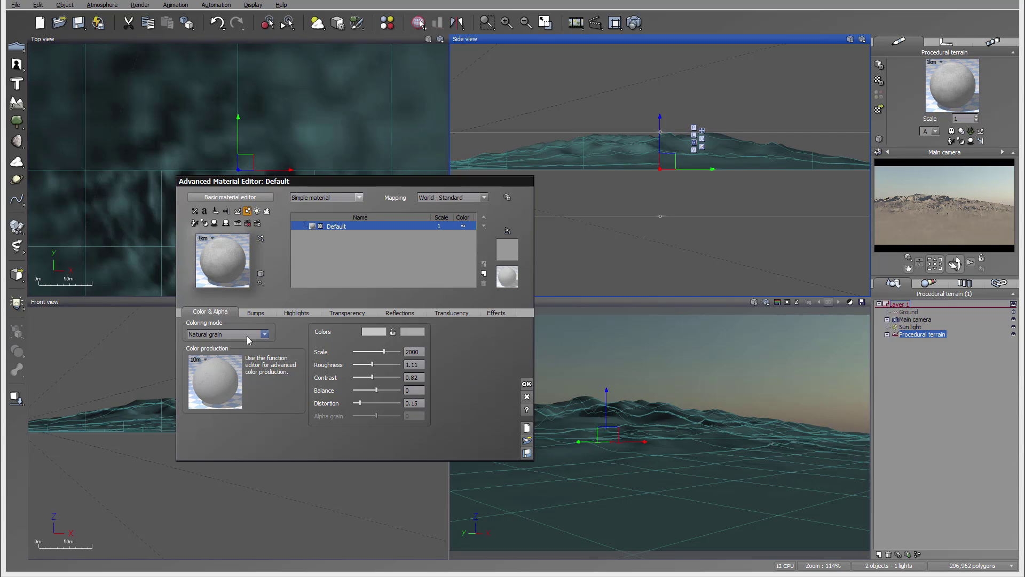
Change the material's second grain color to a muted brown, about RGB 110, 96, 74
click(412, 332)
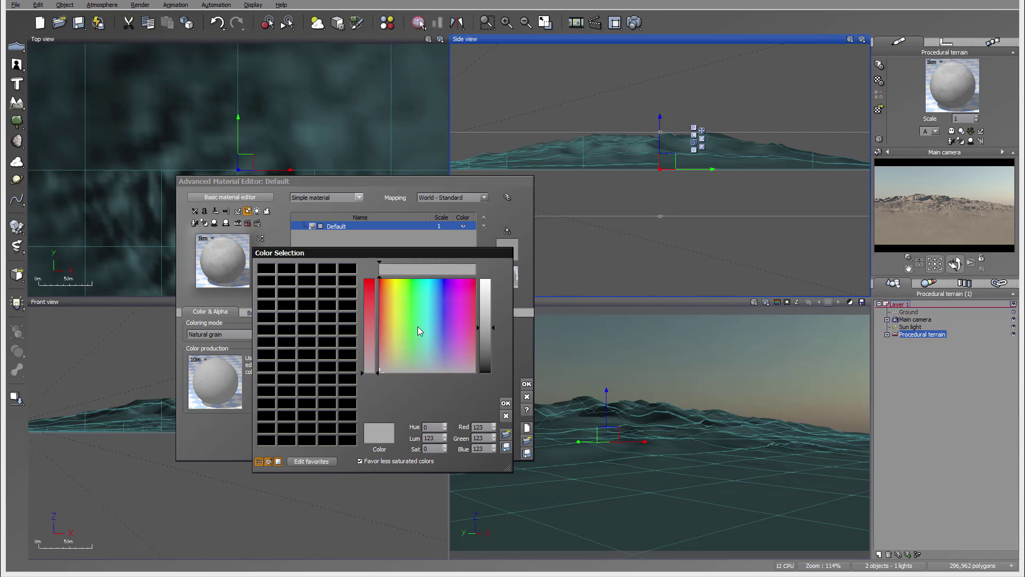
click(385, 357)
drag(481, 334, 482, 339)
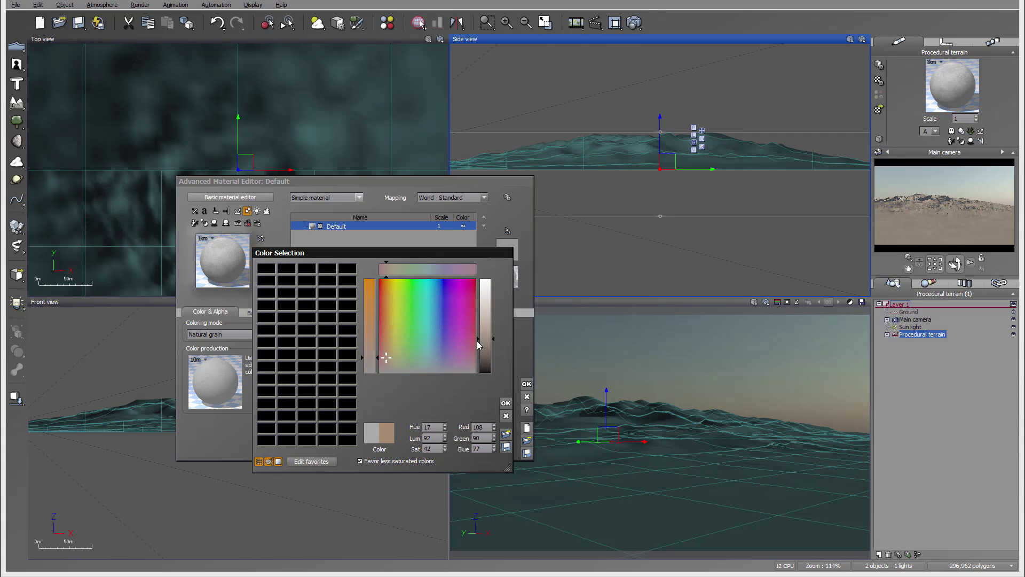
drag(383, 358, 389, 354)
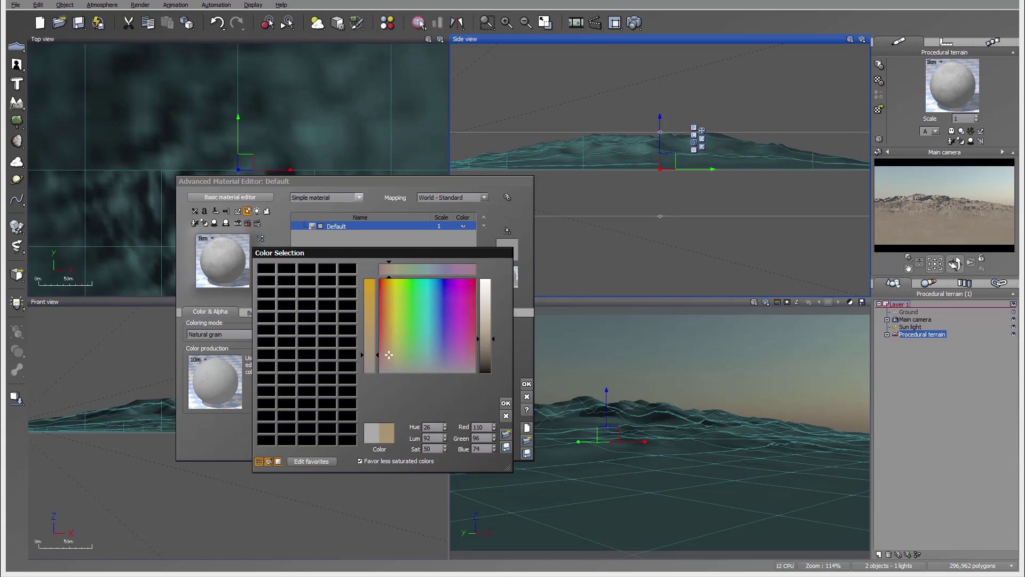
click(506, 403)
Change the material's first grain color to a light beige, about RGB 173, 167, 154
click(376, 331)
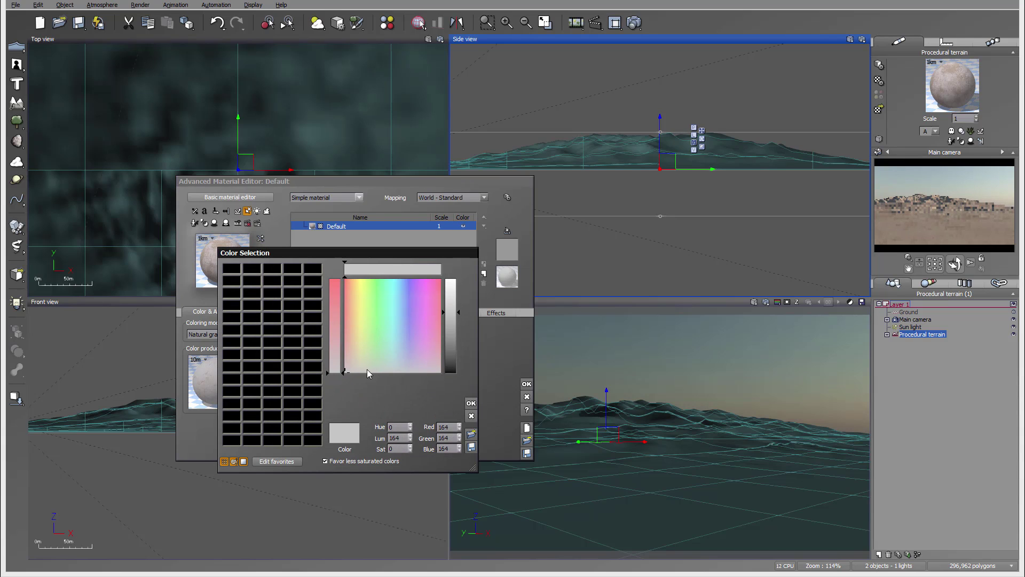
click(352, 365)
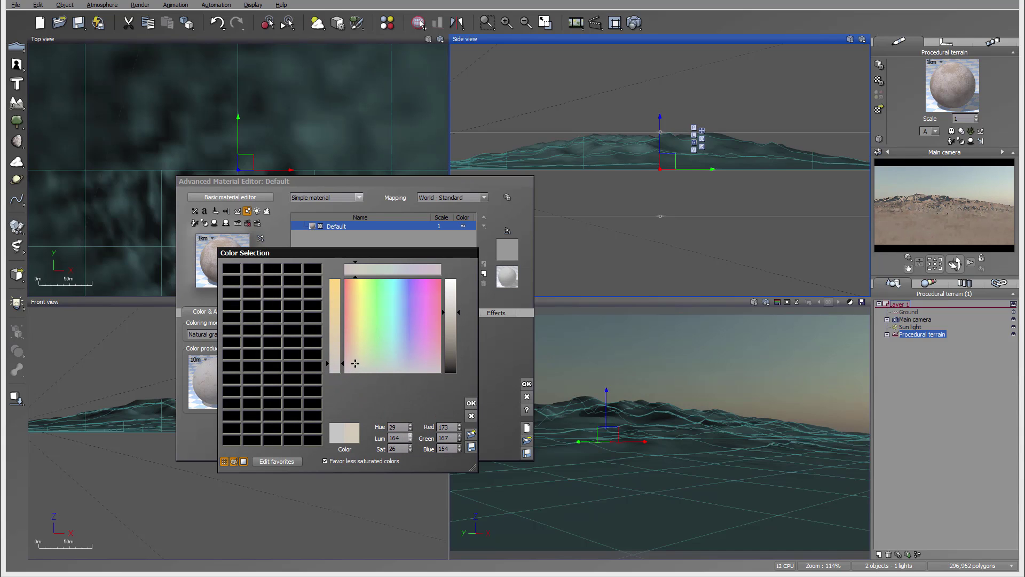
click(471, 403)
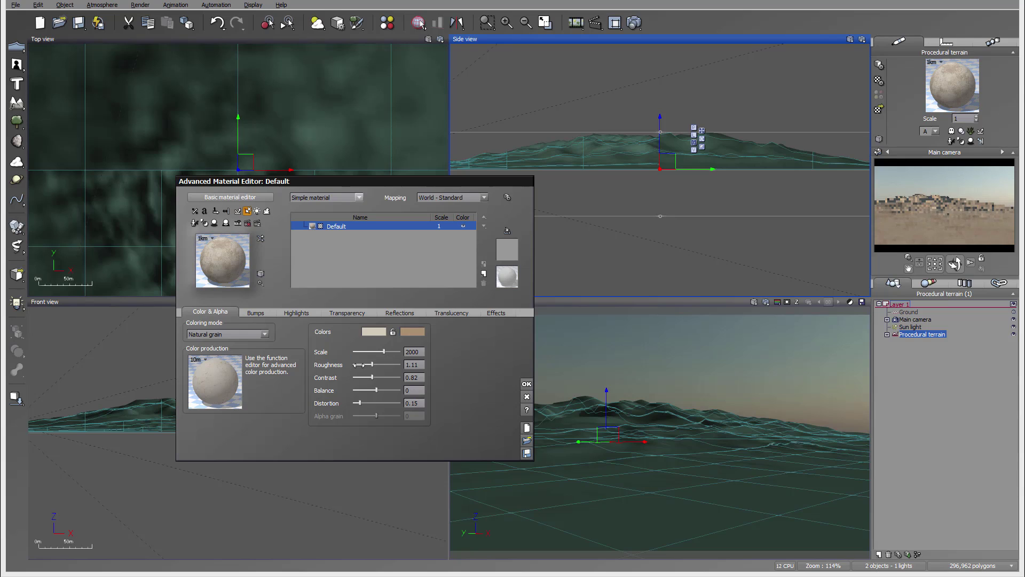
Adjust the Natural grain to roughness about 1.19, contrast 0.31, balance 0.34 and distortion 0.93, and lower its scale slightly
mouse_move(372, 364)
mouse_down()
mouse_move(381, 364)
mouse_move(377, 402)
mouse_move(369, 376)
mouse_up()
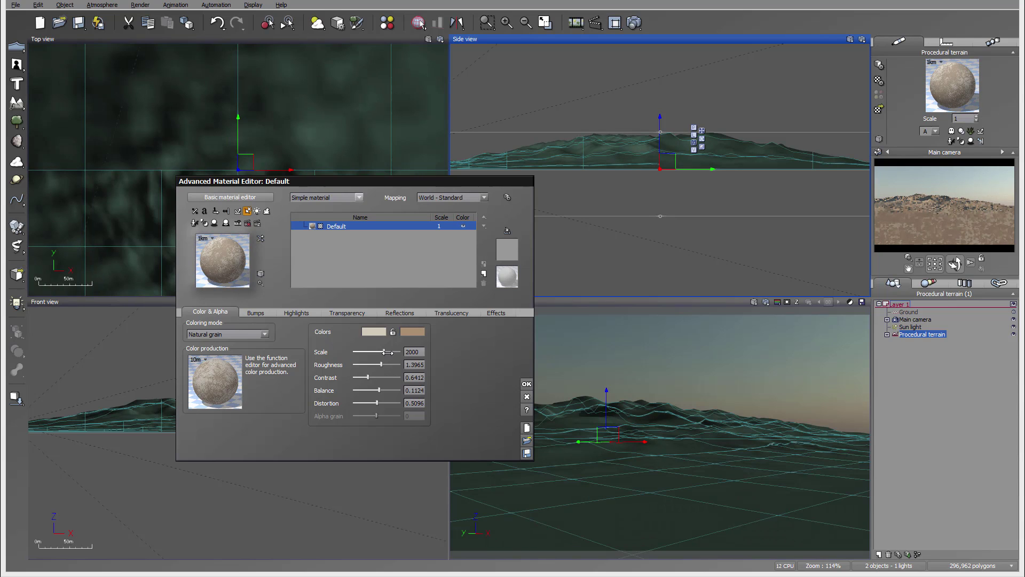
drag(383, 365, 389, 390)
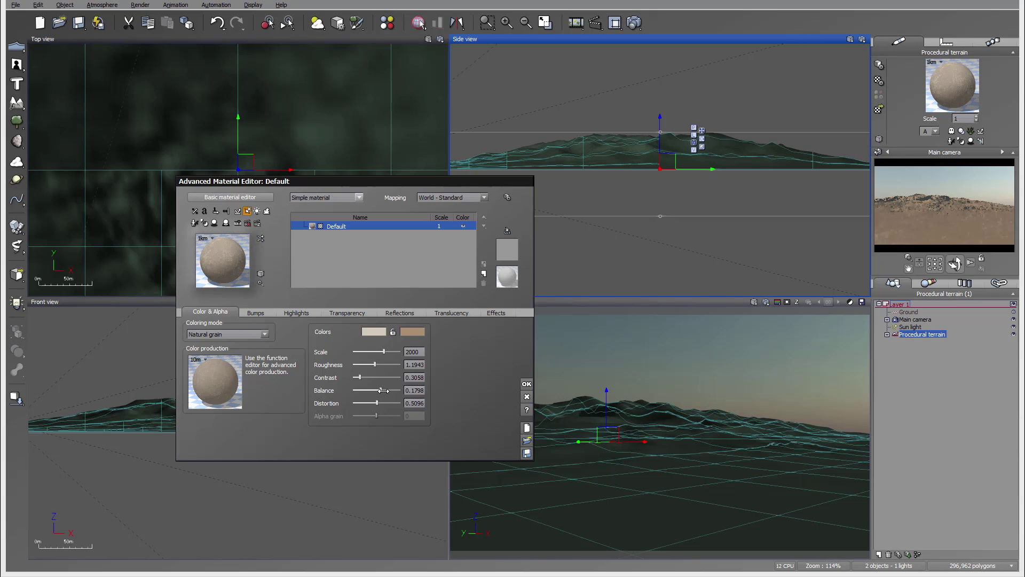
drag(382, 390, 385, 390)
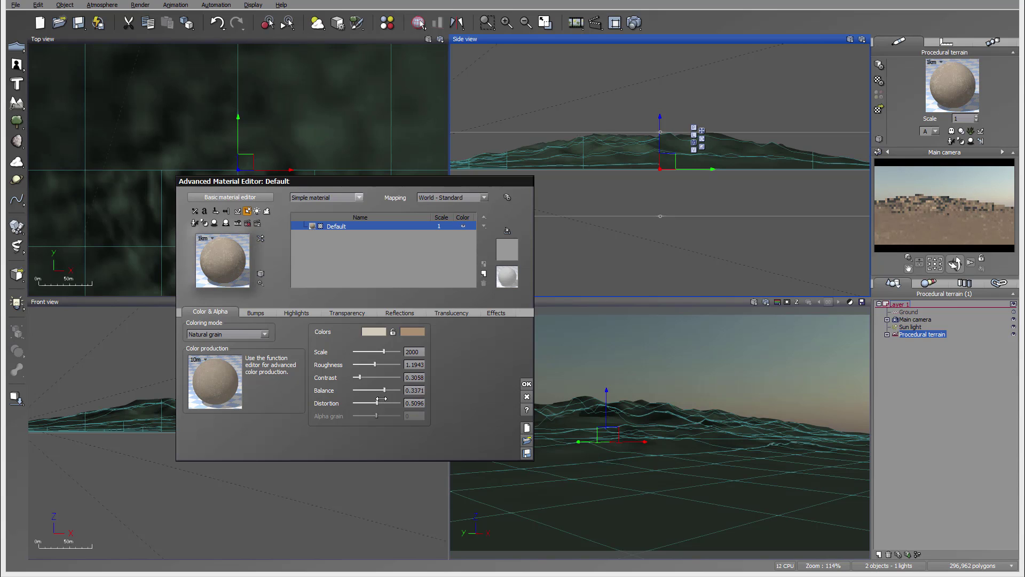
drag(380, 407, 398, 407)
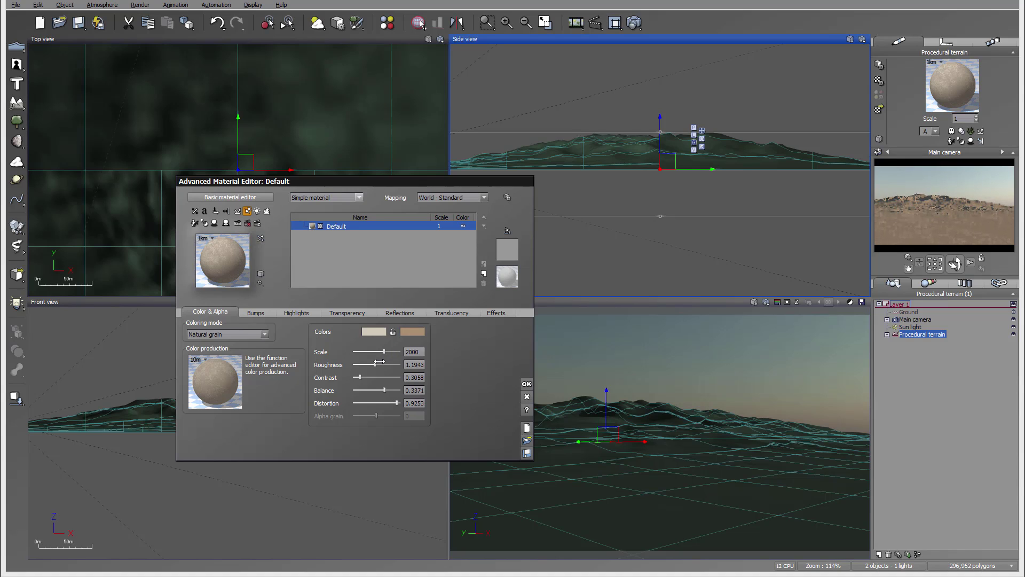
drag(384, 351, 379, 352)
Render the scene from the main camera to check the terrain material, accept the post-render options and close the render display
click(634, 22)
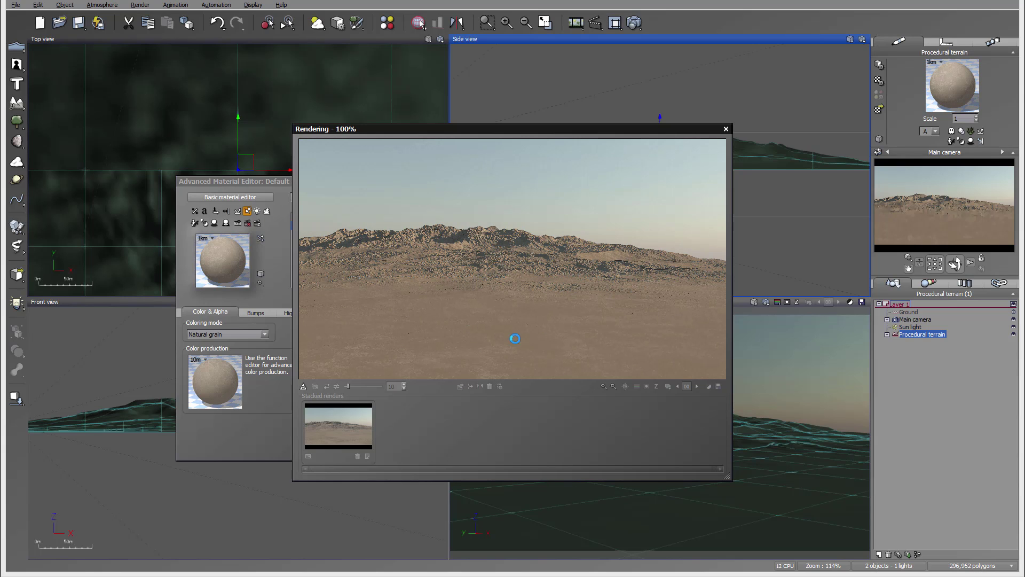
click(743, 304)
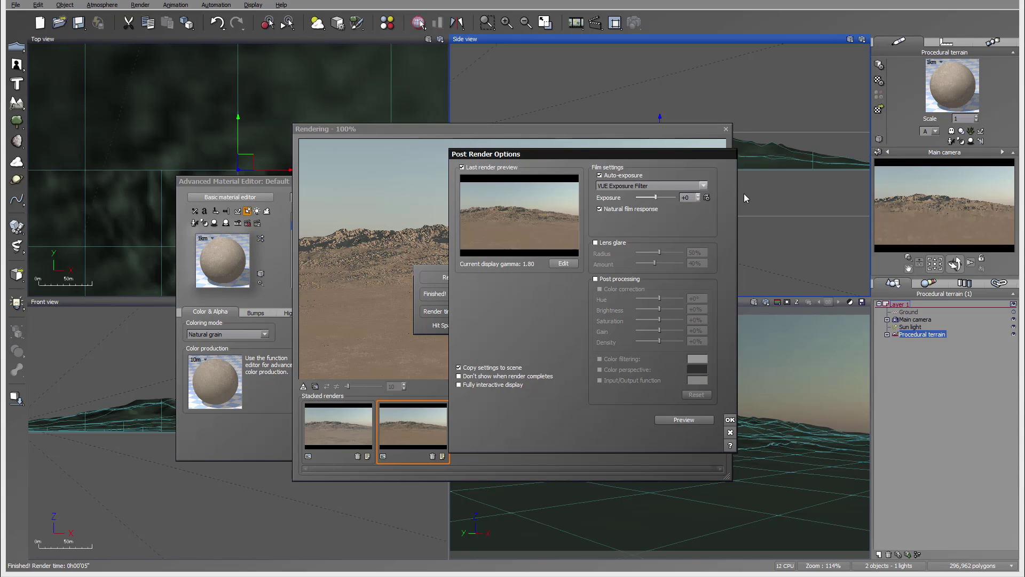
click(730, 420)
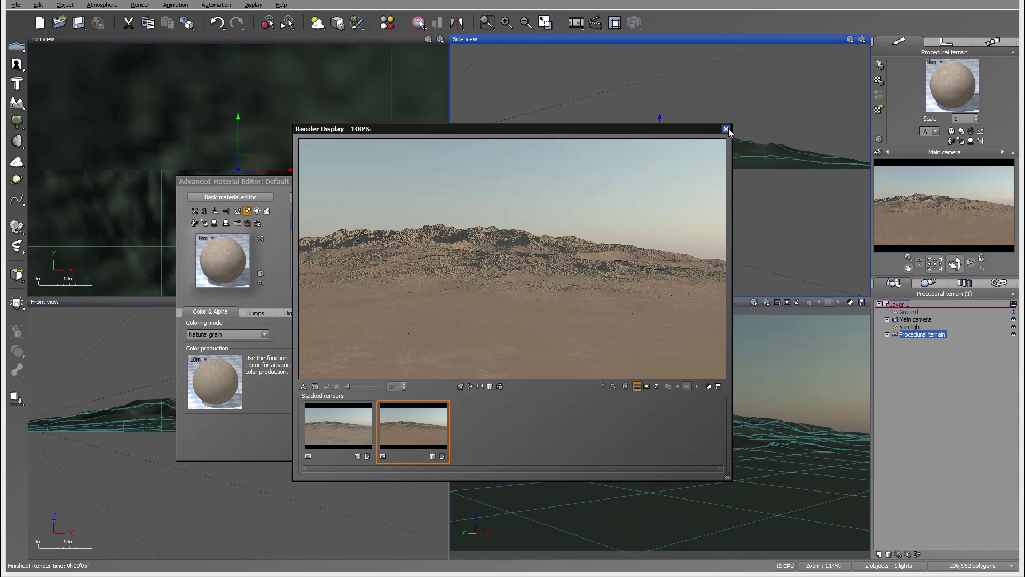
click(726, 129)
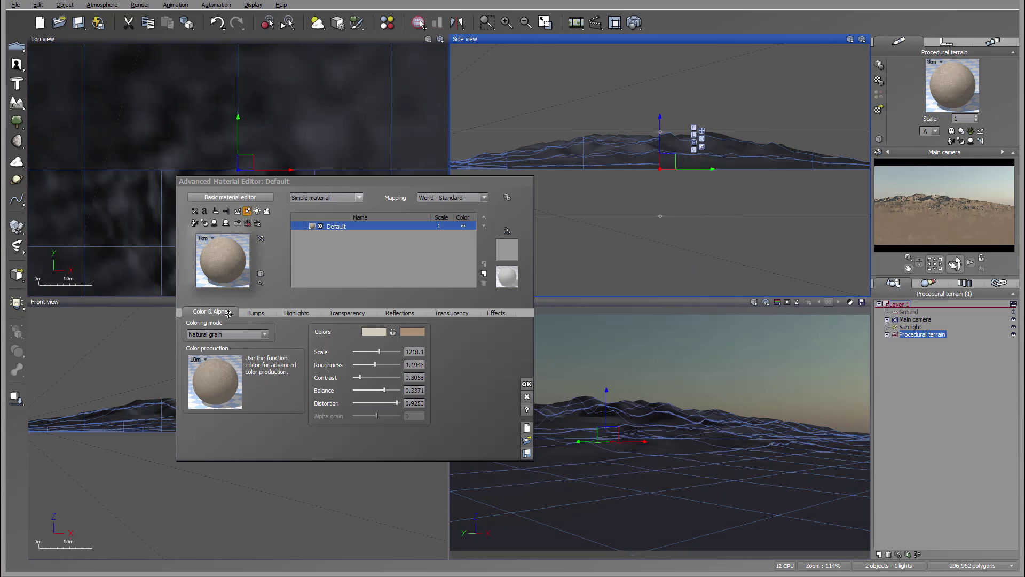
Rename the Default material entry as base and add a Flat white layer from the Basic collection above it
double_click(362, 226)
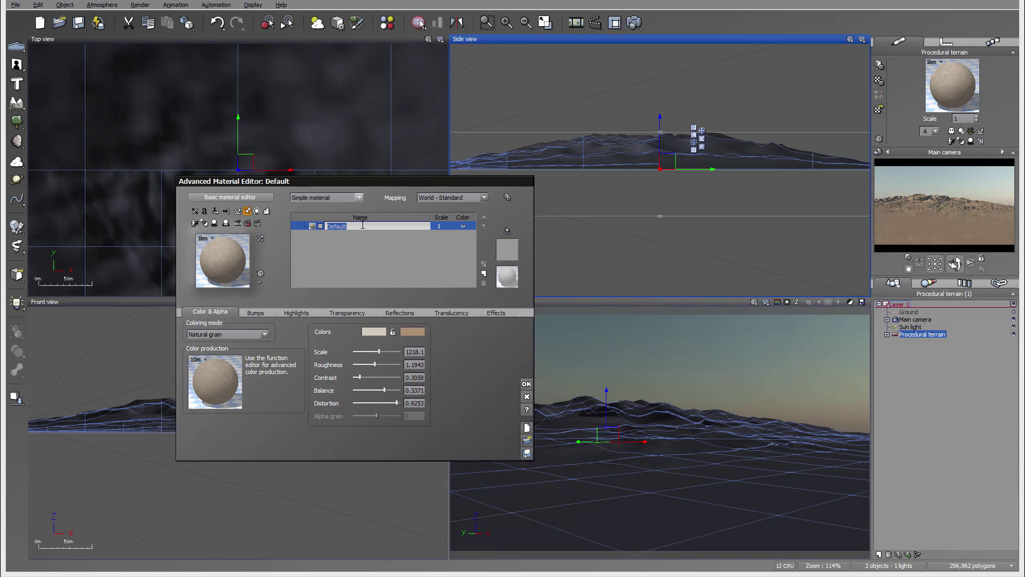
text(base)
click(484, 274)
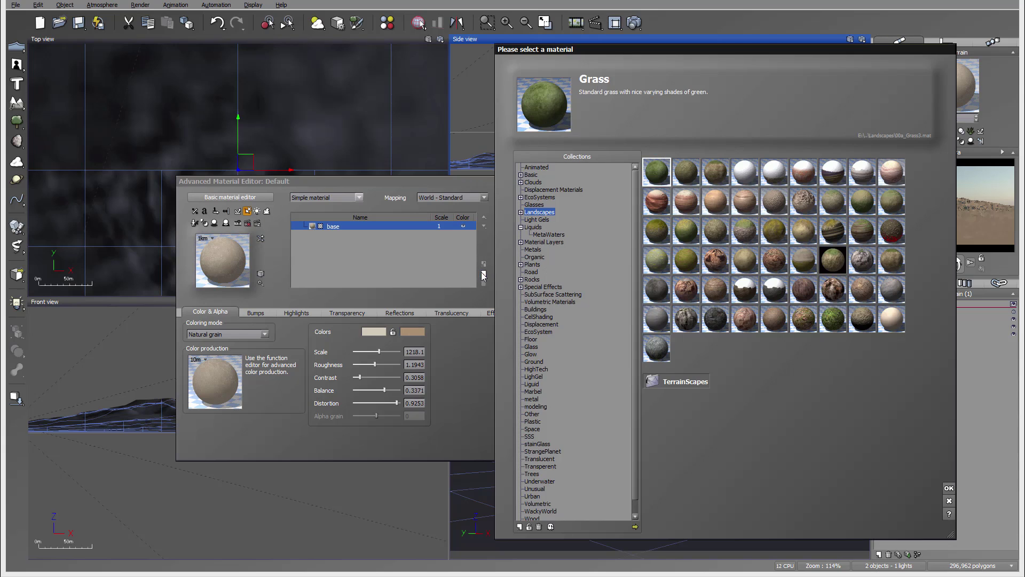
click(532, 174)
click(715, 172)
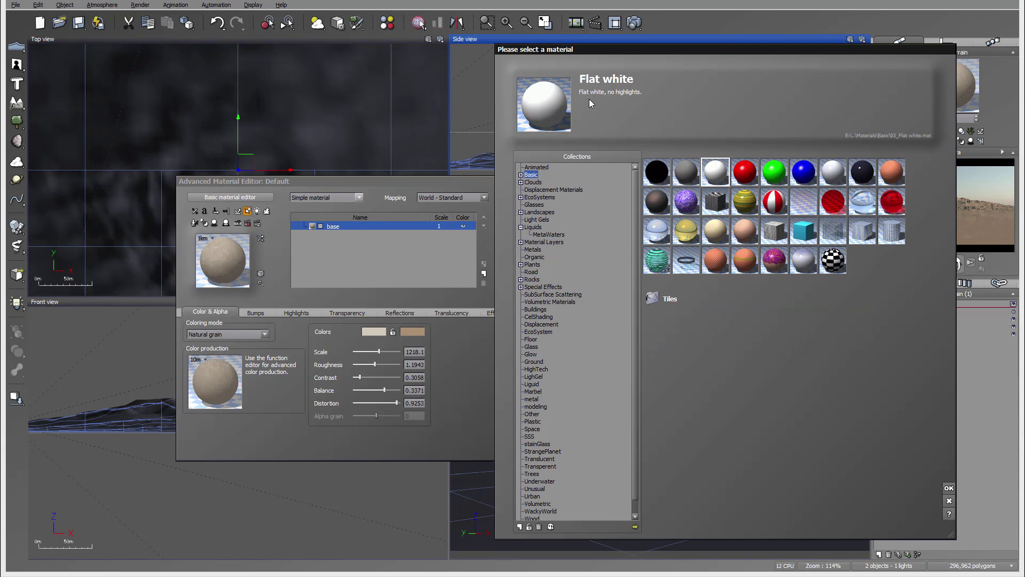
click(949, 486)
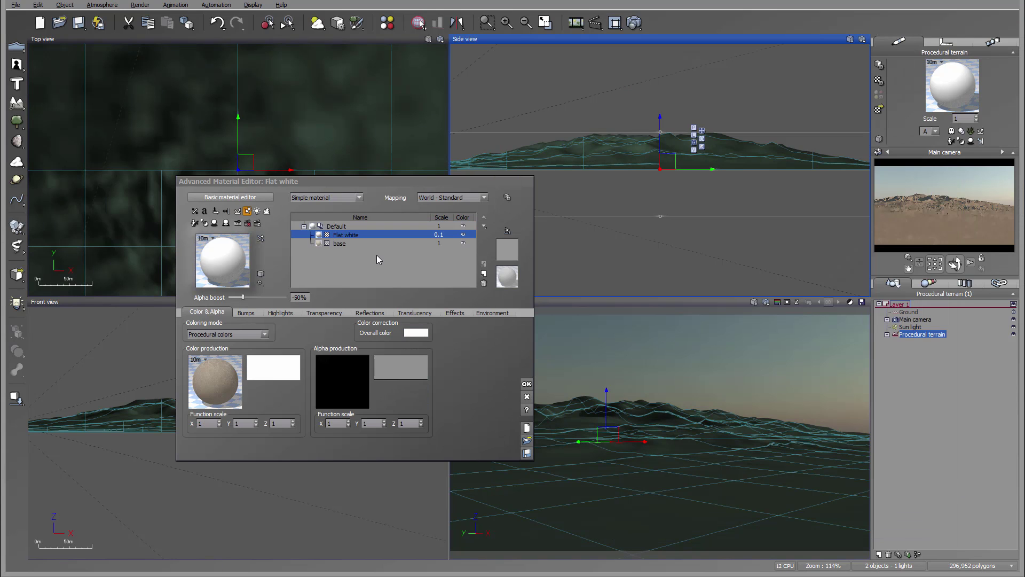
Set the Flat white layer's alpha boost to 0%
click(493, 312)
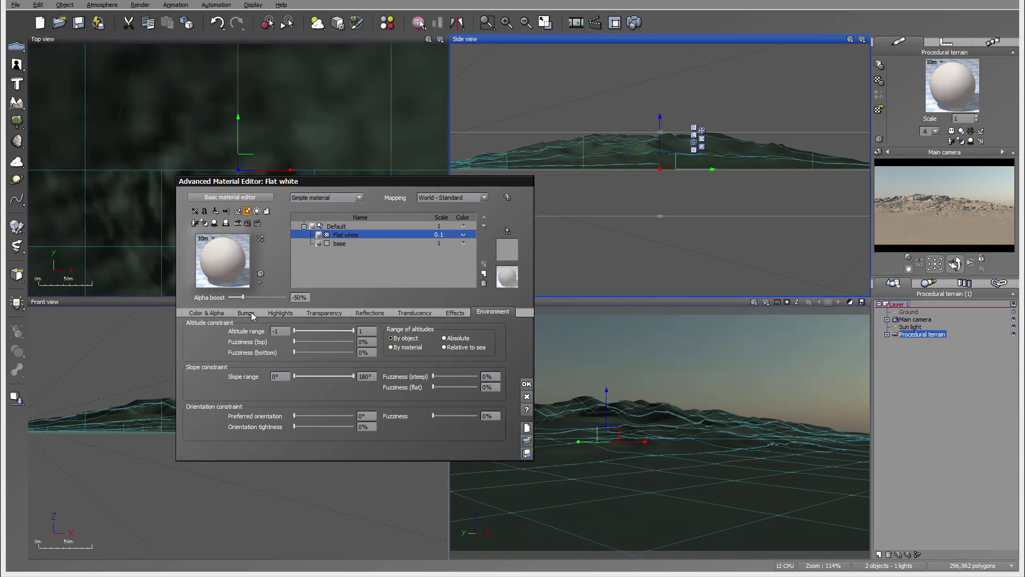
click(302, 298)
text(00)
key(Return)
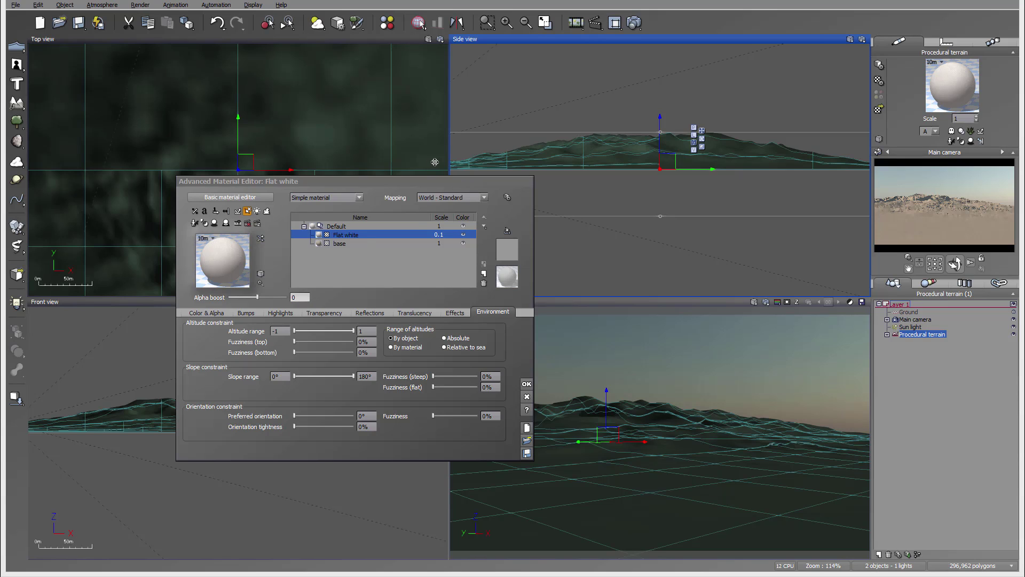
Assign the reddish-orange to pale yellow color map from the Rocks and Grass collection to the Flat white layer's color production
click(210, 314)
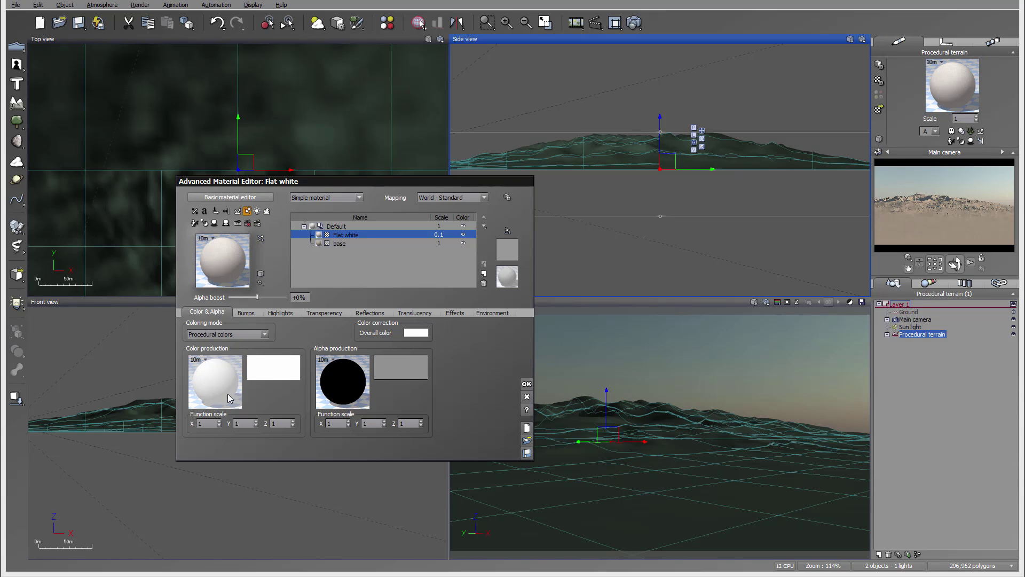
click(273, 370)
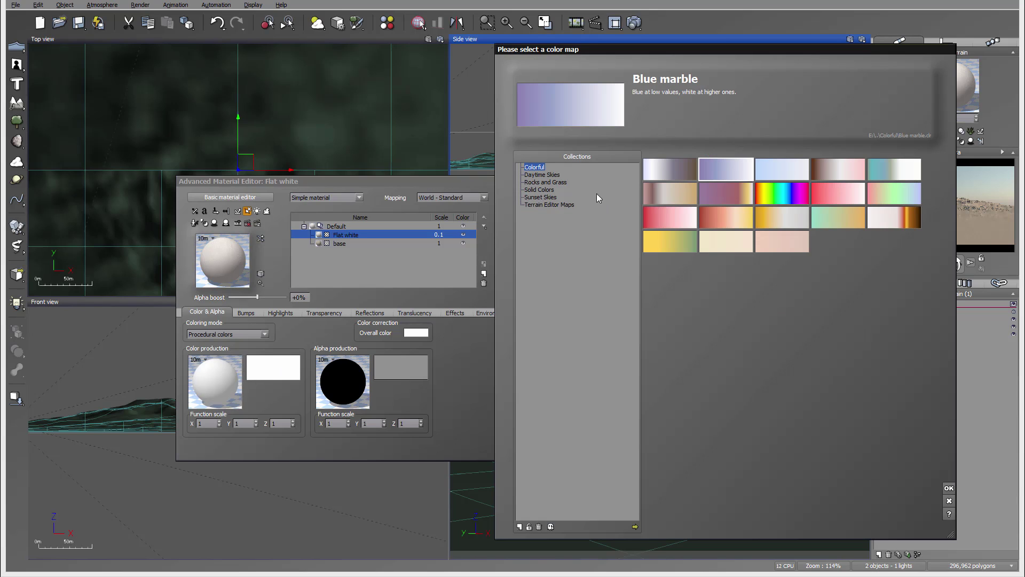
click(670, 193)
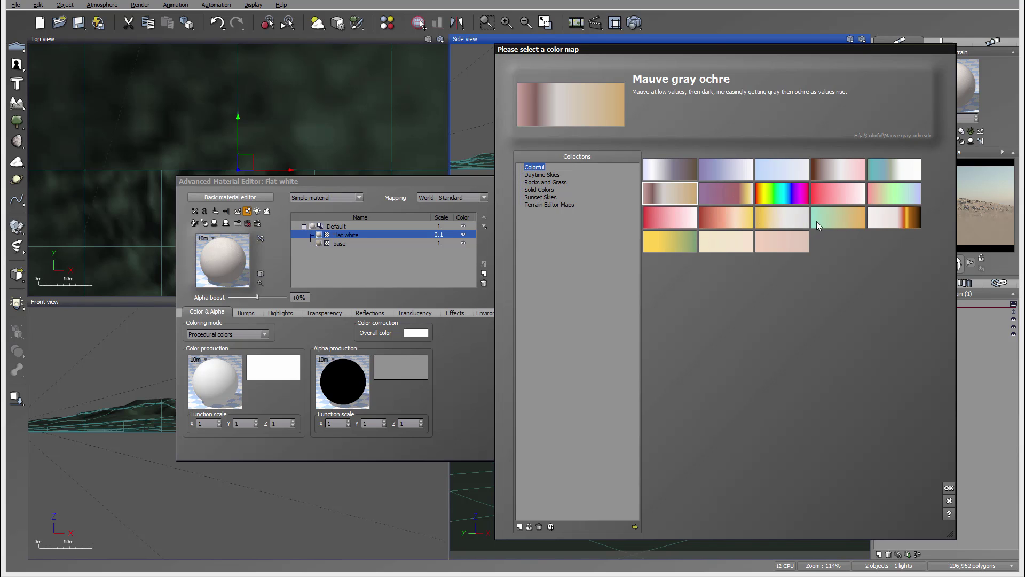
click(557, 184)
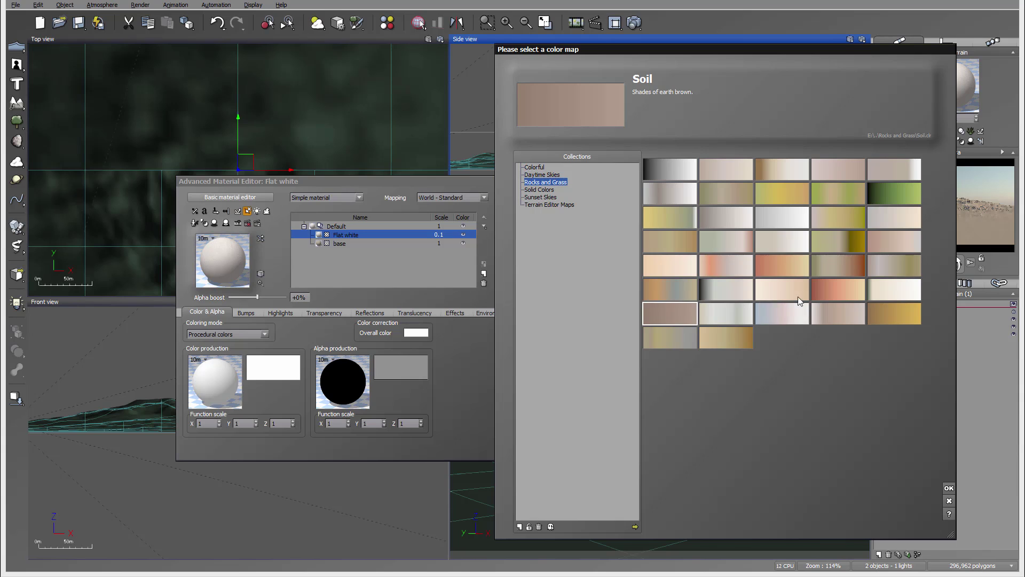
click(774, 267)
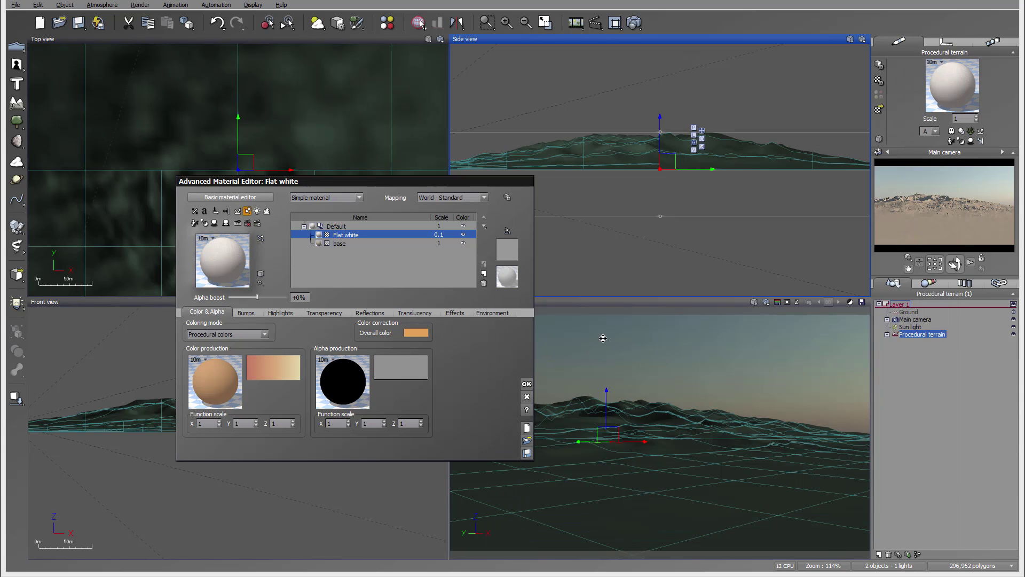
click(949, 488)
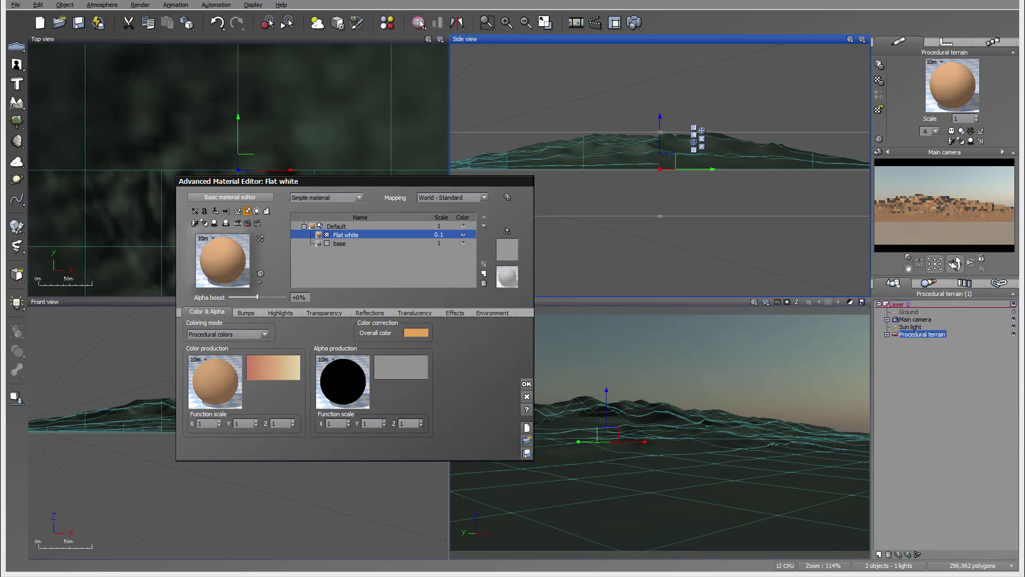
Edit the color production function and add a Grainy Fractal node, feeding its Altitude output into the Filter node
right_click(206, 394)
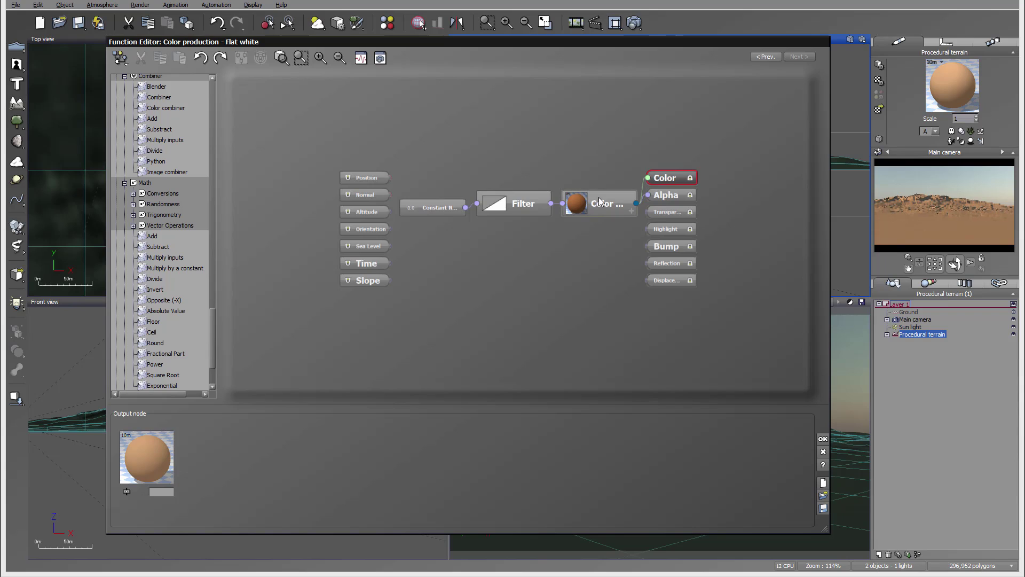
click(485, 251)
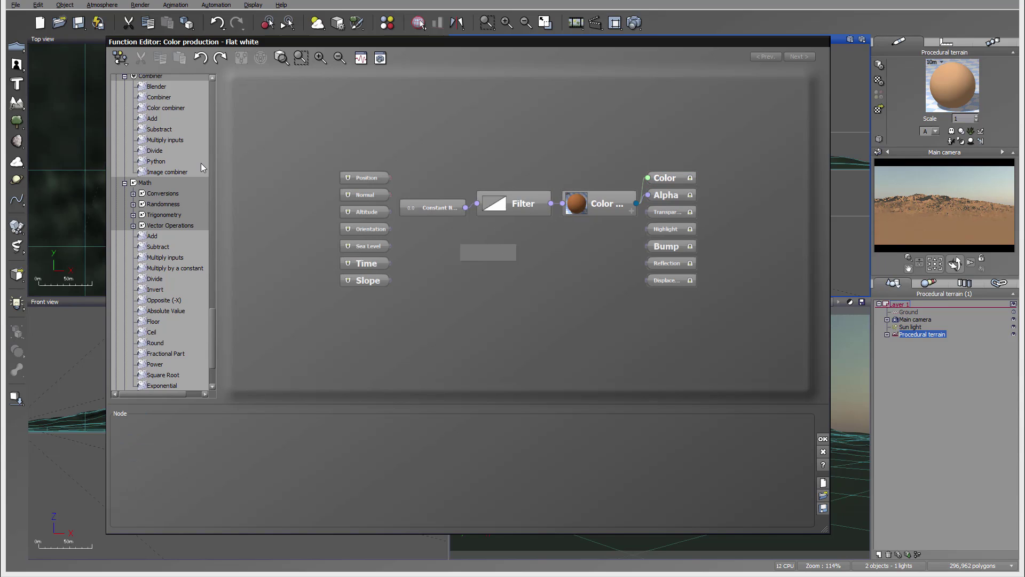
drag(210, 347, 213, 139)
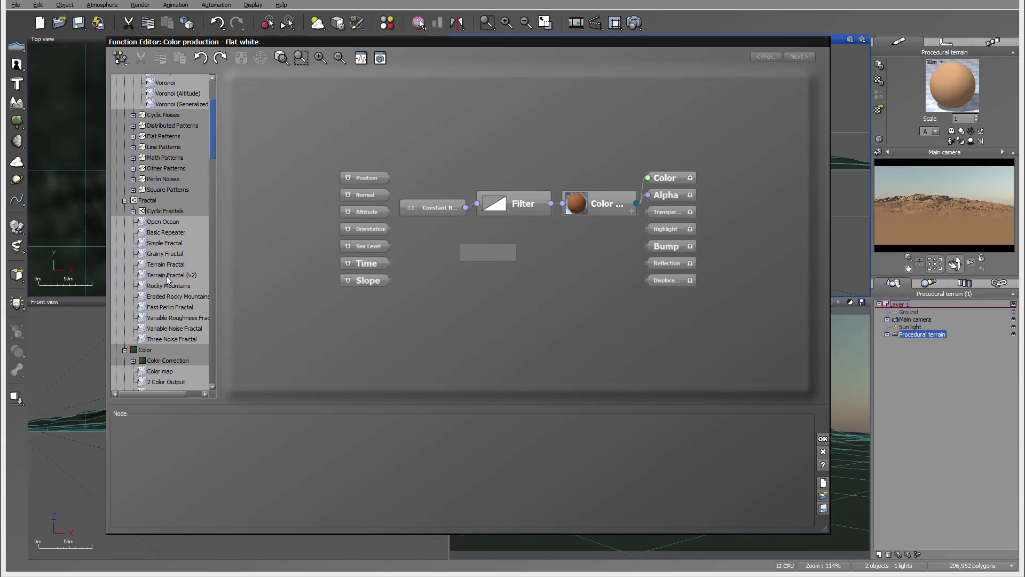
drag(159, 253, 476, 204)
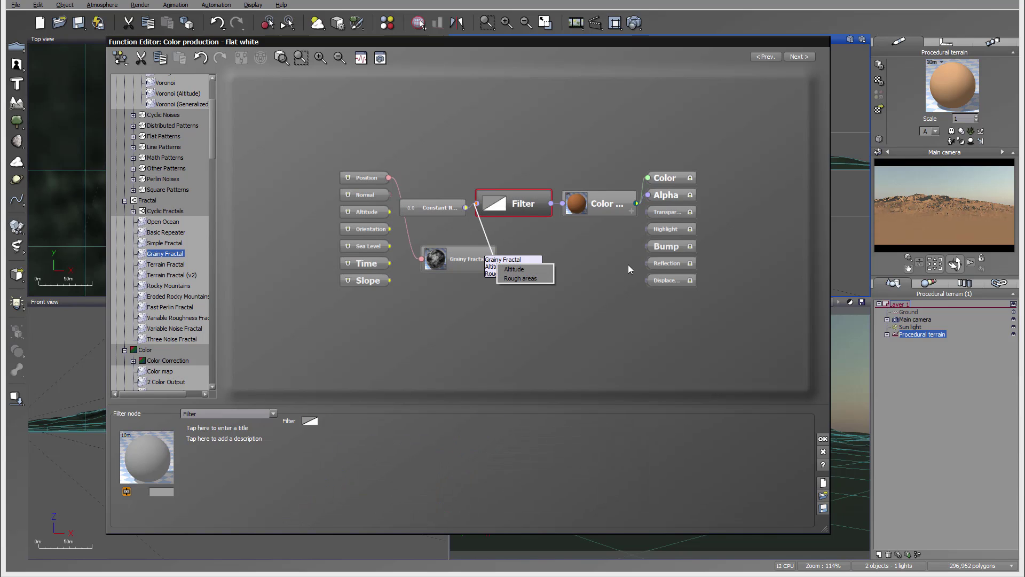
click(545, 269)
Move the Filter node up out of the way and delete the unused constant node
drag(515, 199, 550, 150)
click(457, 210)
key(Delete)
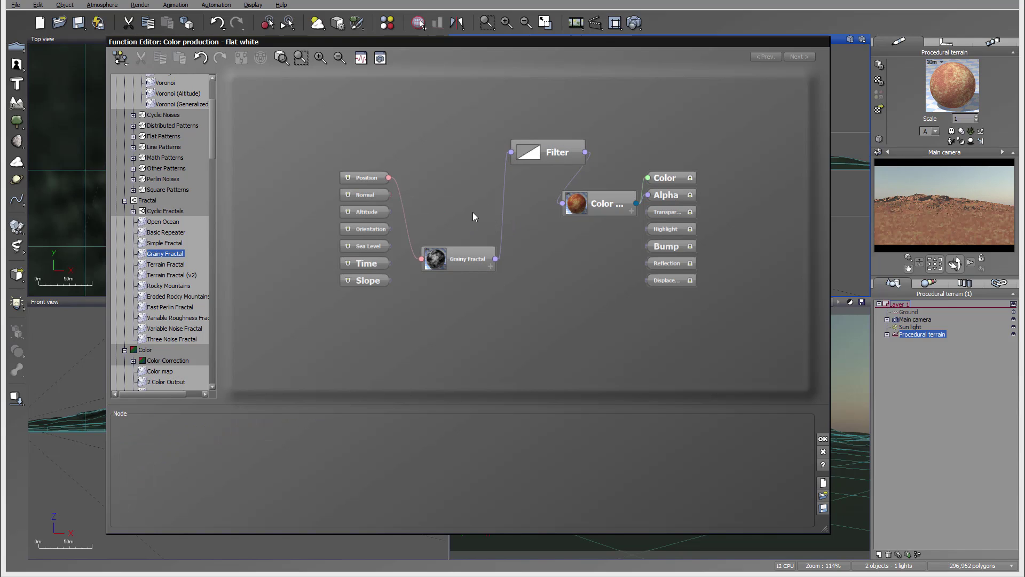
Move the Grainy Fractal into the deleted node's place, reduce its largest feature to about 3.83 and accept the function
drag(465, 252, 469, 205)
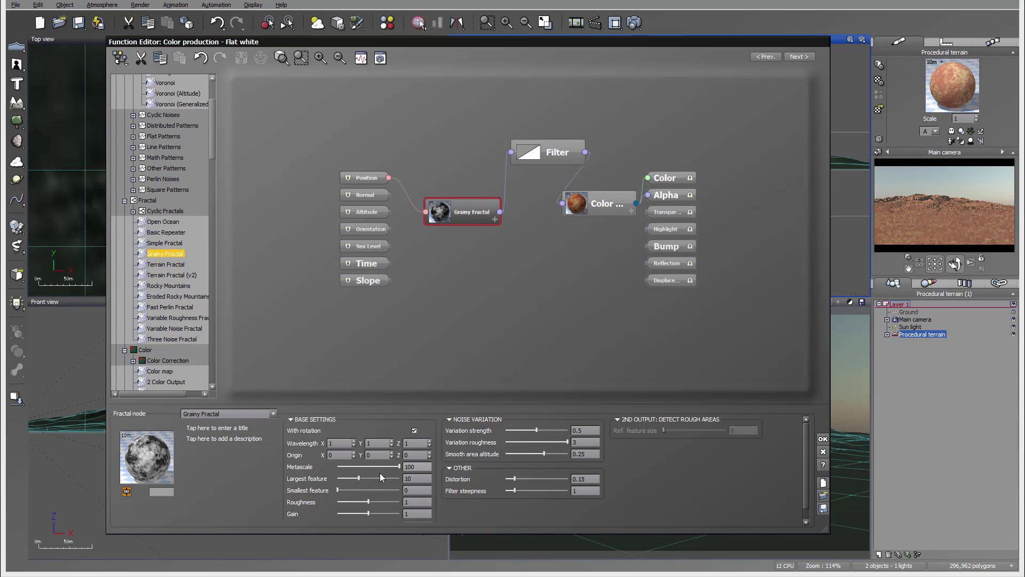
drag(379, 478, 372, 479)
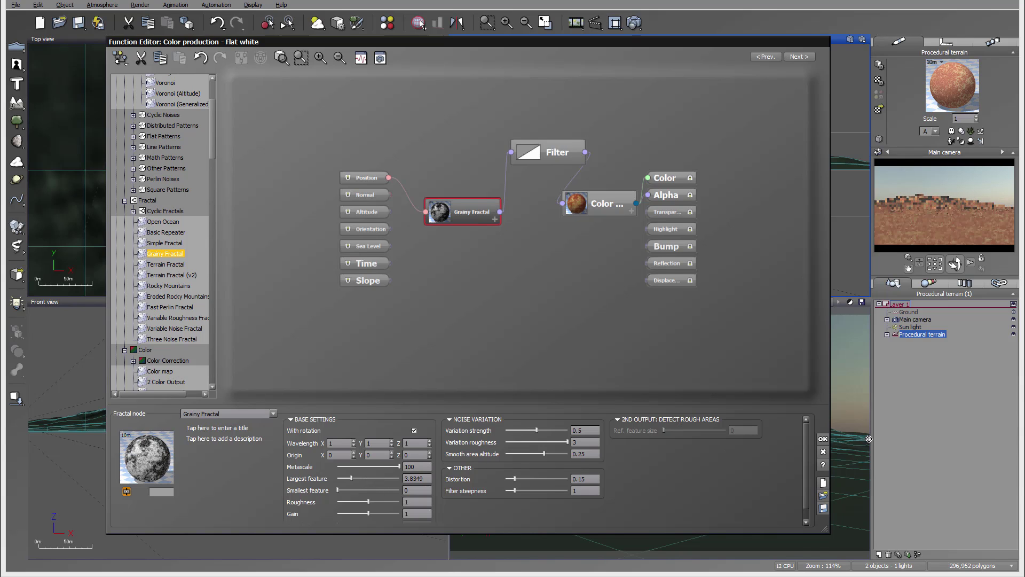
click(822, 439)
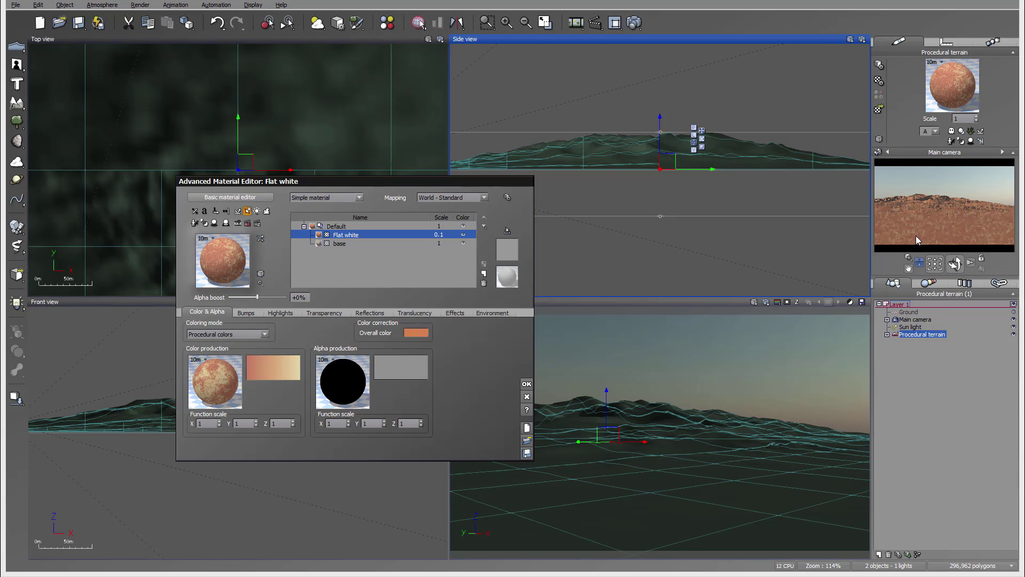
Limit the Flat white layer's slope range to a maximum of 13° and refresh the camera preview
click(490, 313)
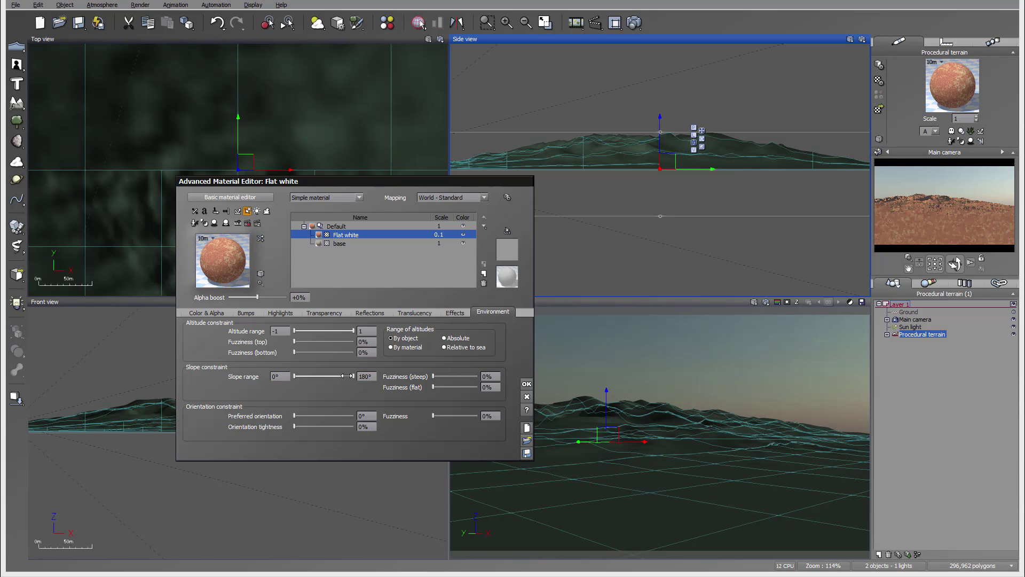
drag(349, 375, 296, 378)
click(943, 227)
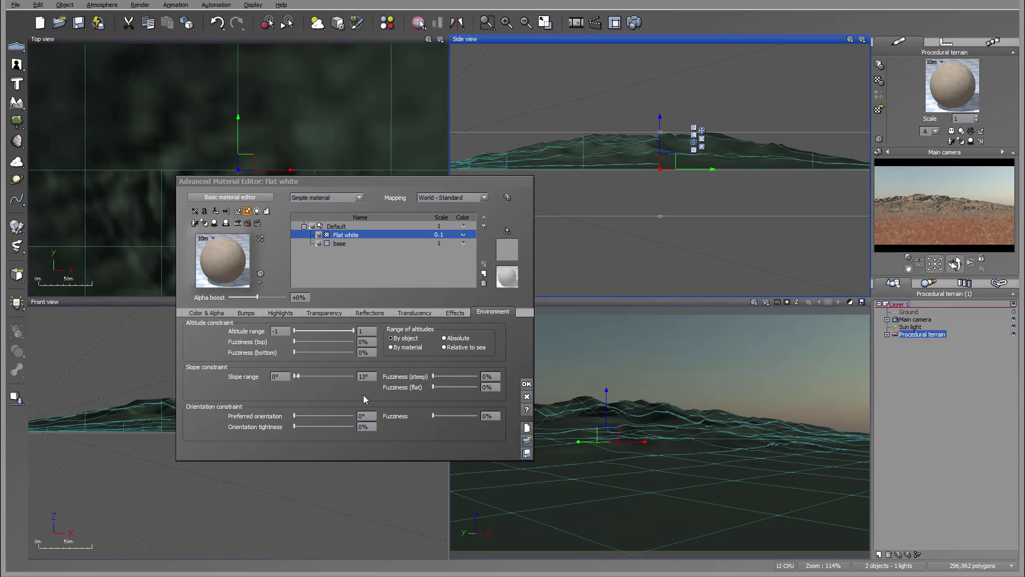
Set the color production's Y function scale to 0.4 and refresh the camera preview
click(207, 312)
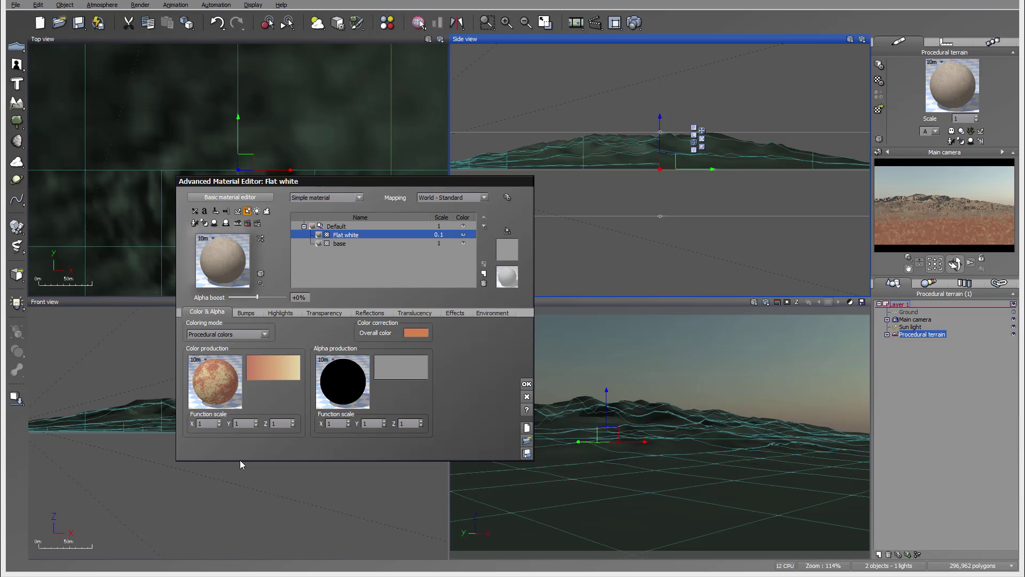
double_click(242, 423)
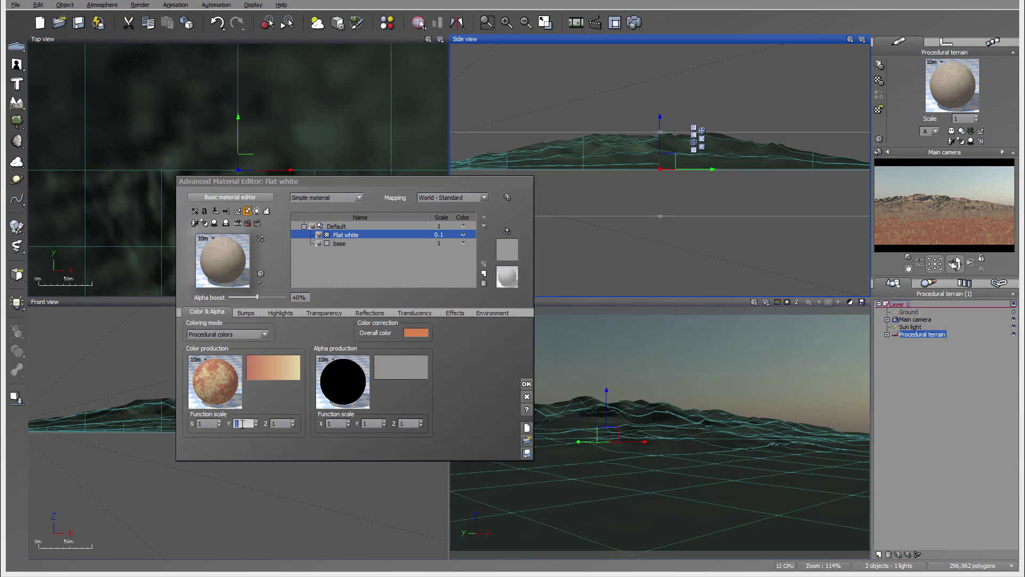
text(0.2)
click(487, 382)
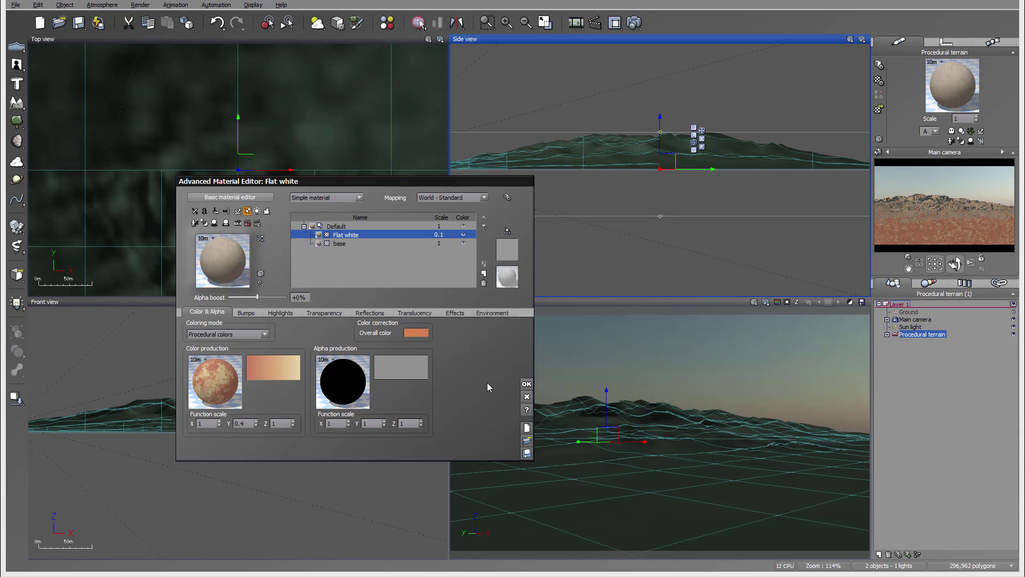
click(953, 220)
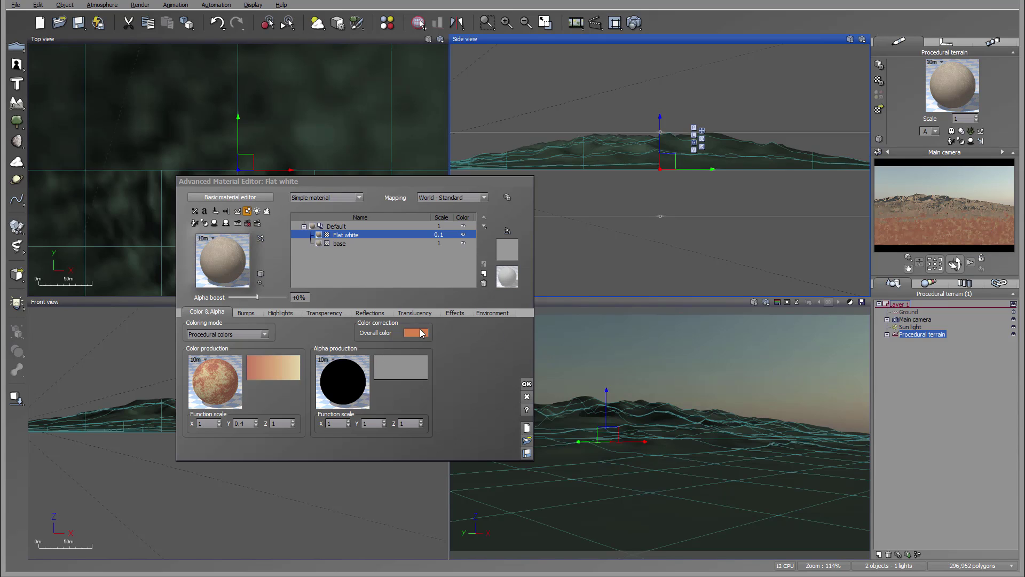
Edit the layer's color map and change its first key color at position -1 to a gray-brown, RGB 117, 101, 86
right_click(274, 370)
click(300, 376)
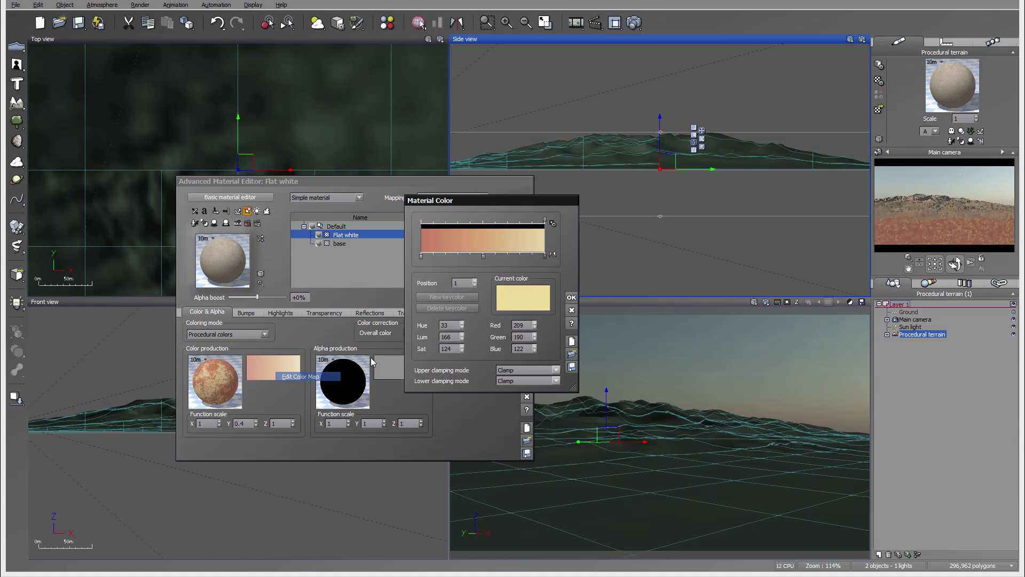
click(421, 256)
right_click(514, 291)
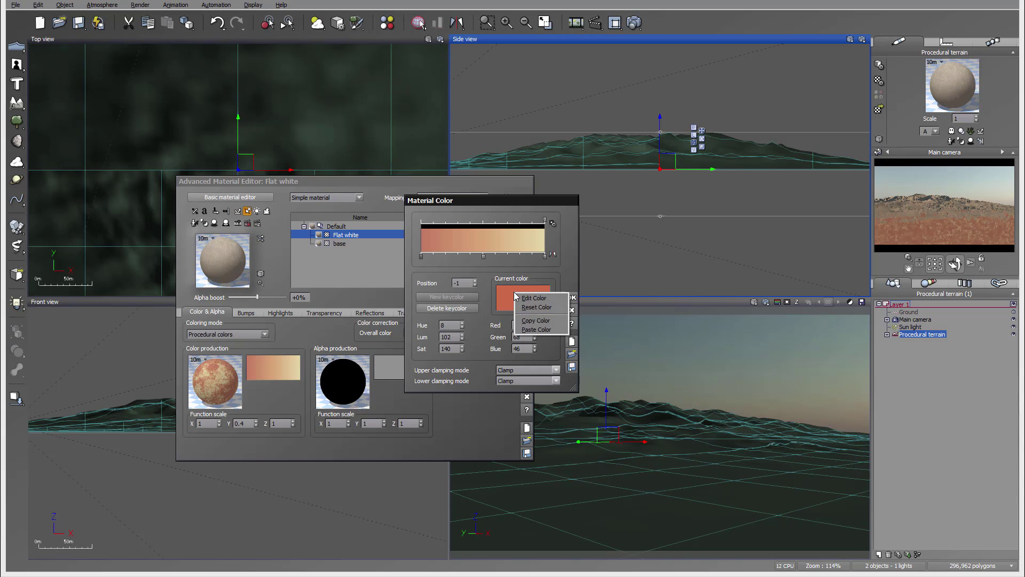
click(539, 298)
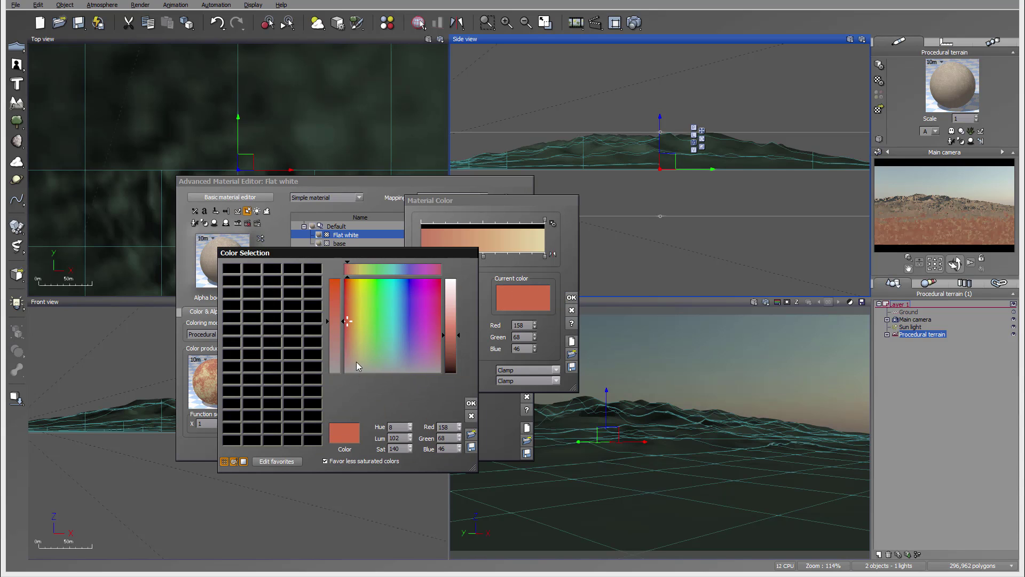
click(352, 359)
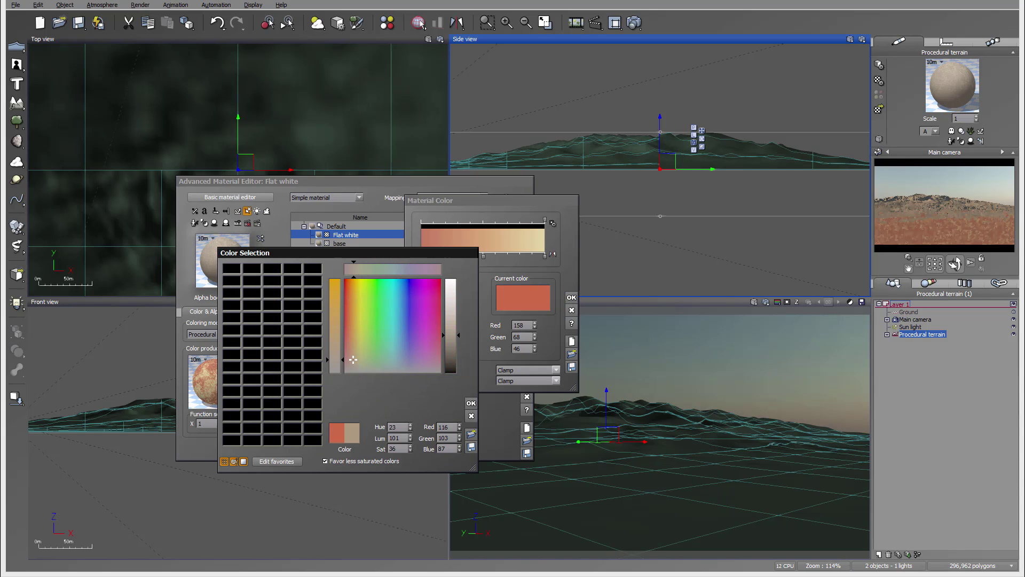
click(471, 404)
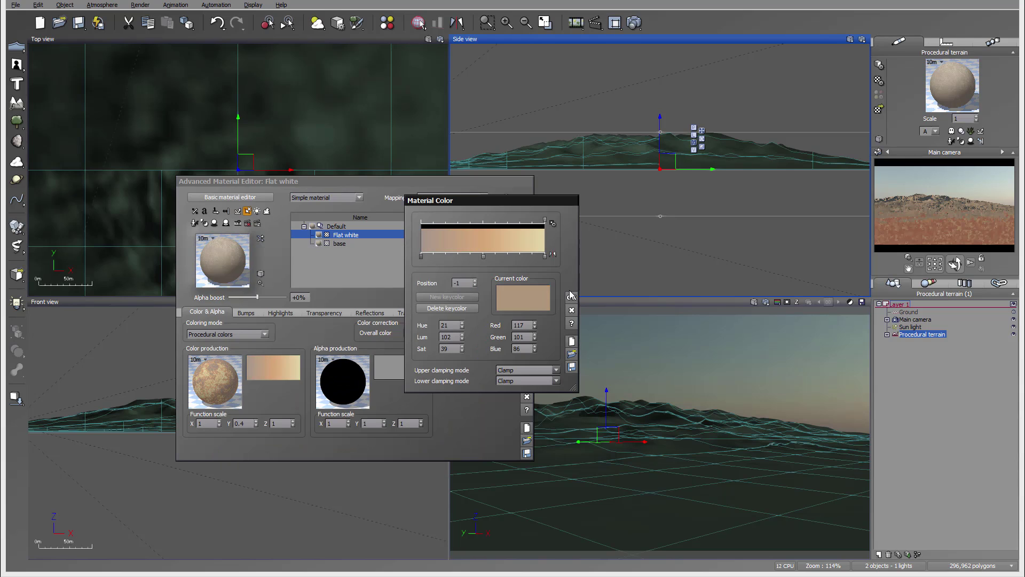
Set the color map's middle key color at position 0.01 to a gray-beige, RGB 141, 136, 113, and accept the map
click(484, 257)
right_click(513, 300)
click(532, 307)
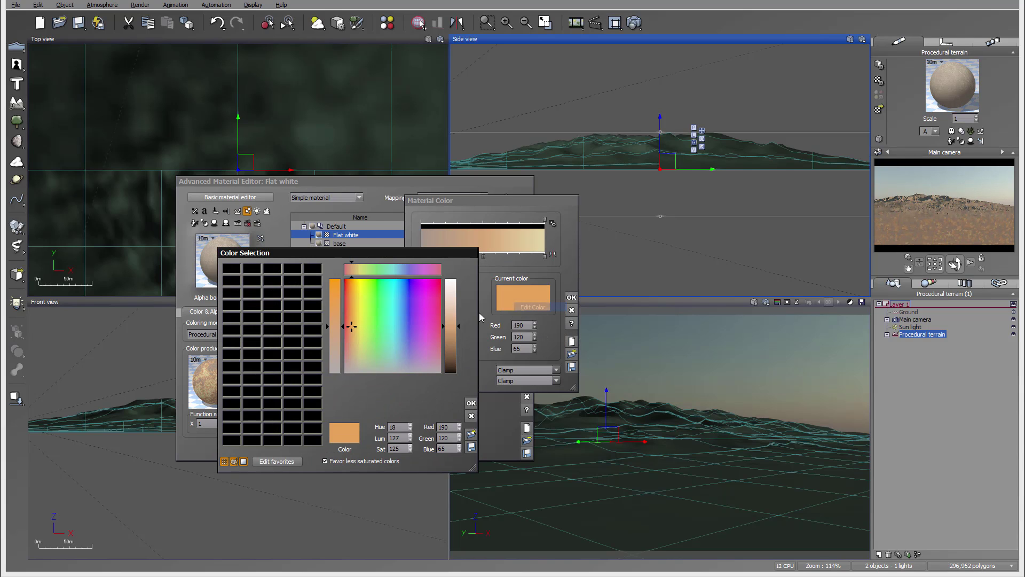
click(357, 362)
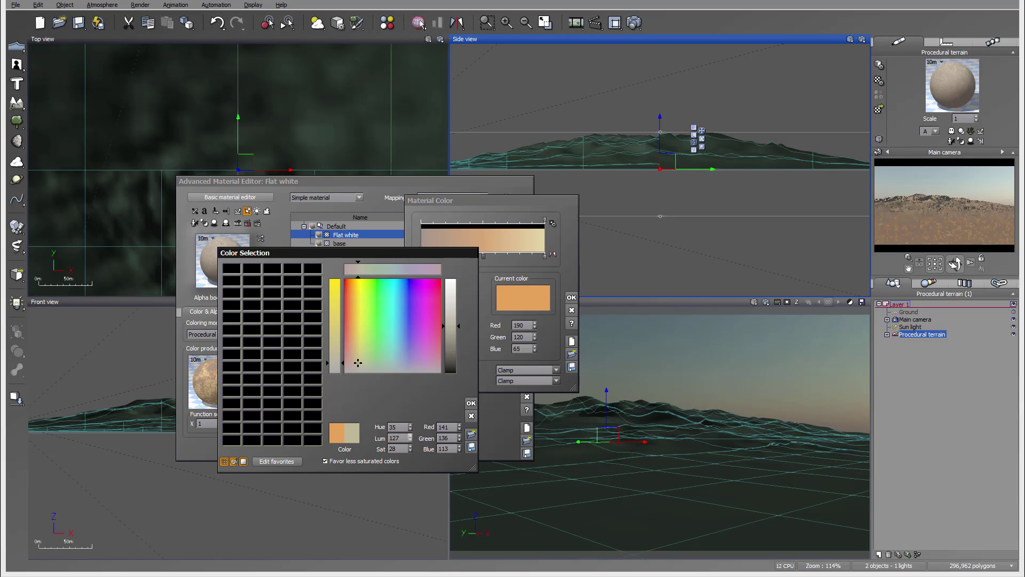
click(470, 403)
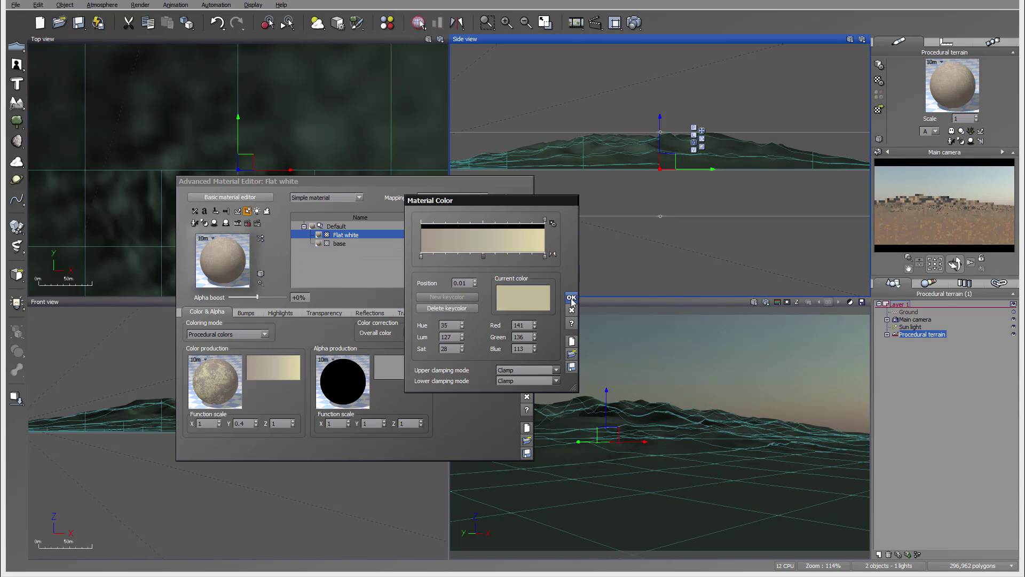
click(570, 297)
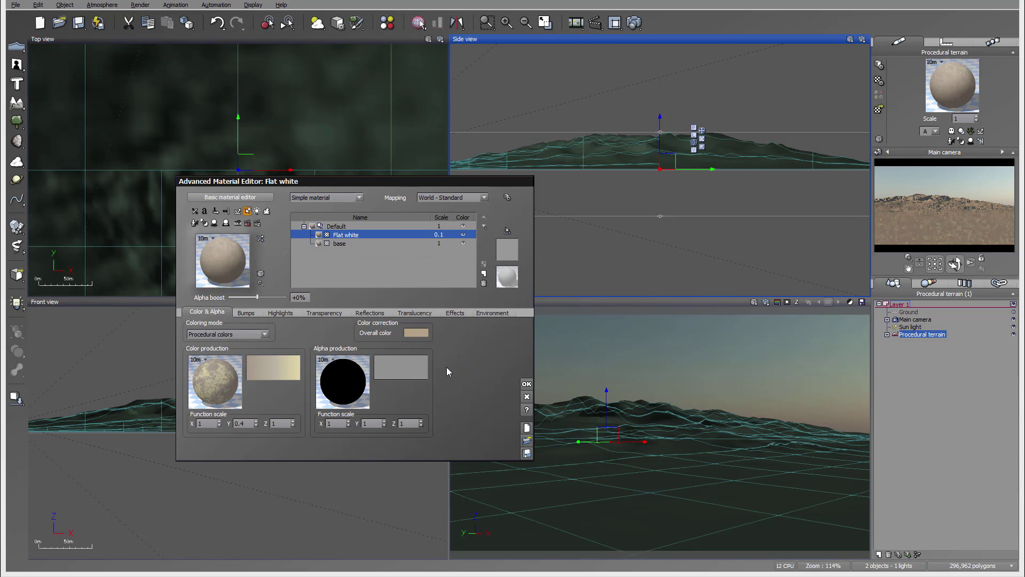
Render the scene to check the new sand colors, accepting the gamma notice and the post render options
right_click(418, 332)
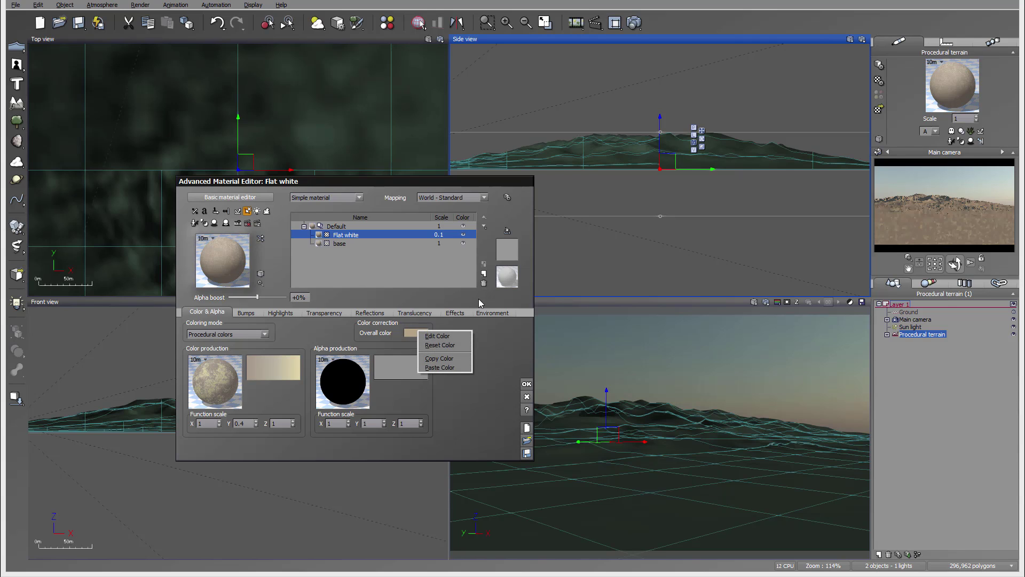
click(497, 347)
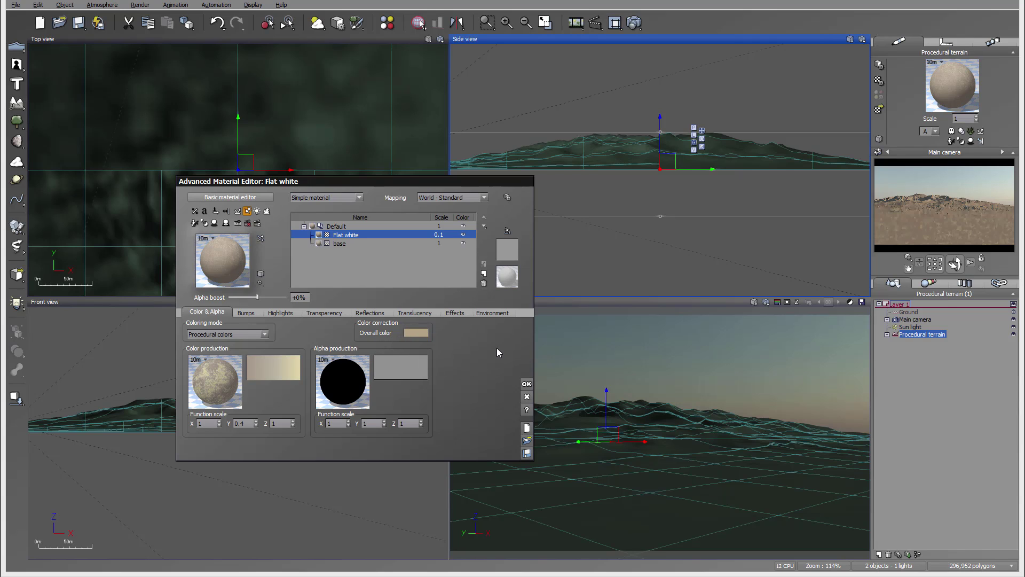
click(632, 27)
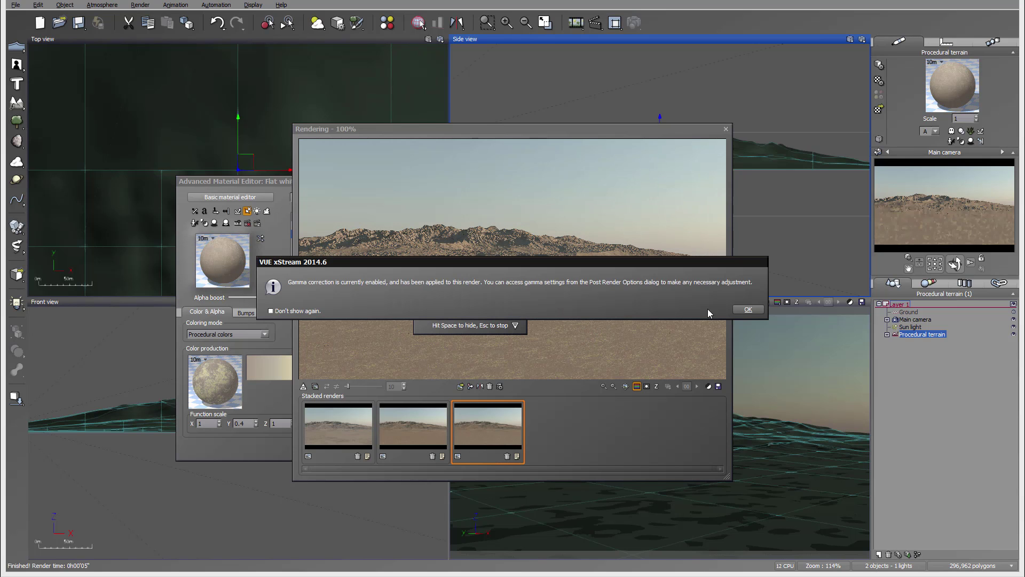
click(744, 310)
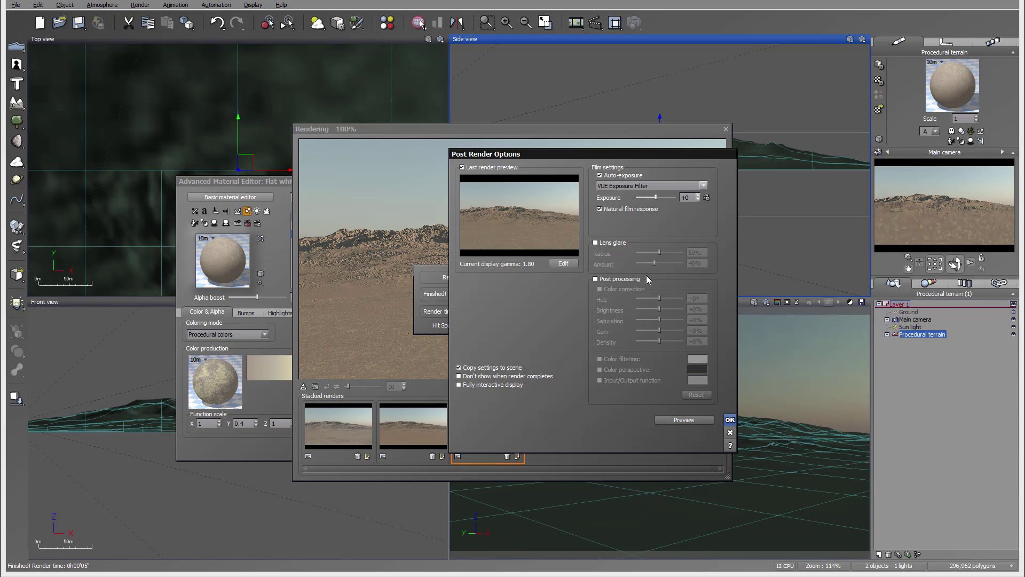
click(730, 419)
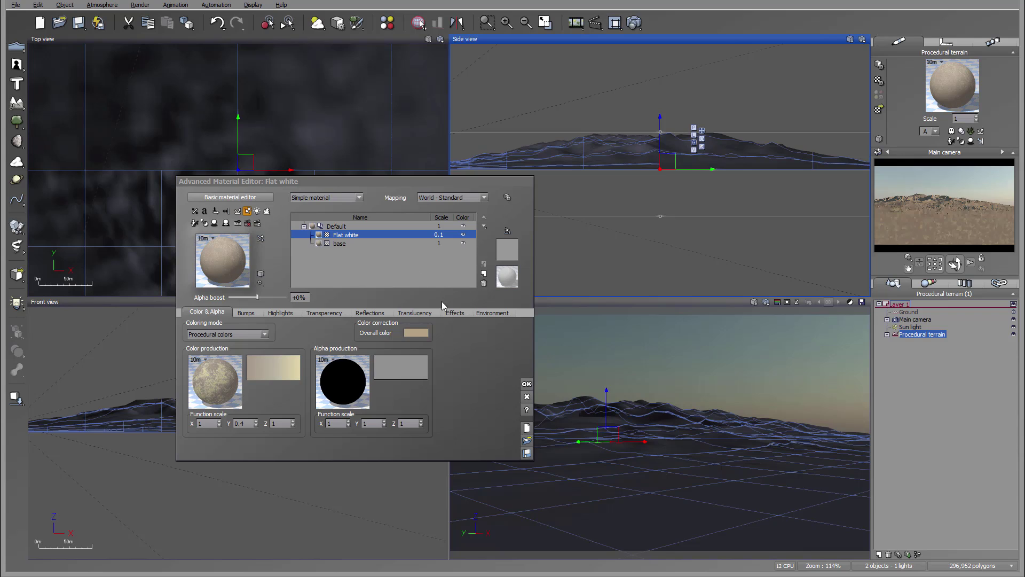
Set the Flat white layer's steep slope fuzziness to 8%, highlight the layer in magenta and refresh the camera preview
click(489, 311)
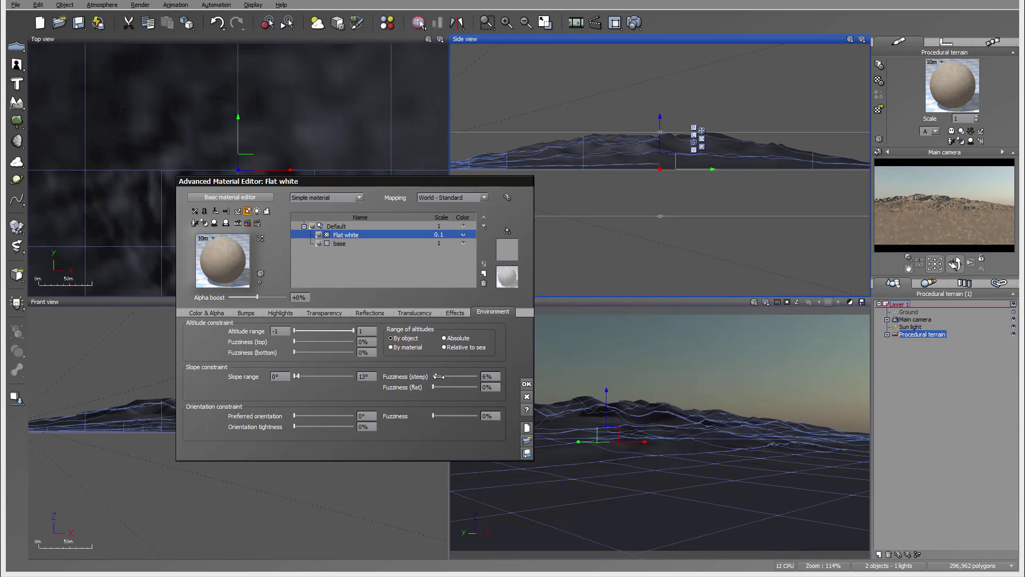
drag(438, 376, 441, 376)
click(463, 234)
click(463, 235)
click(975, 226)
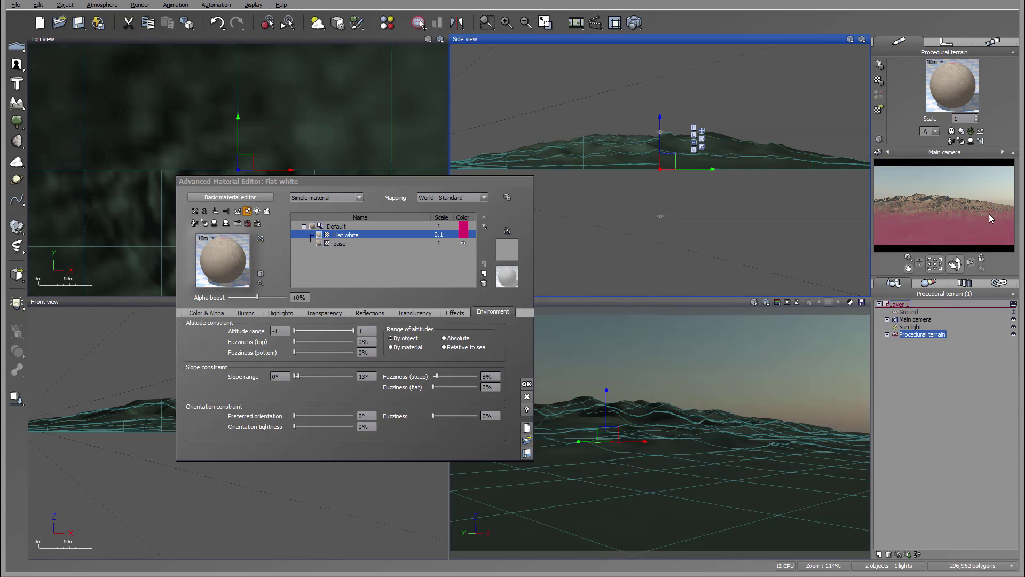
Raise the Flat white layer's maximum slope to 16°, reduce its steep fuzziness to 4% and refresh the camera preview
drag(296, 376, 316, 371)
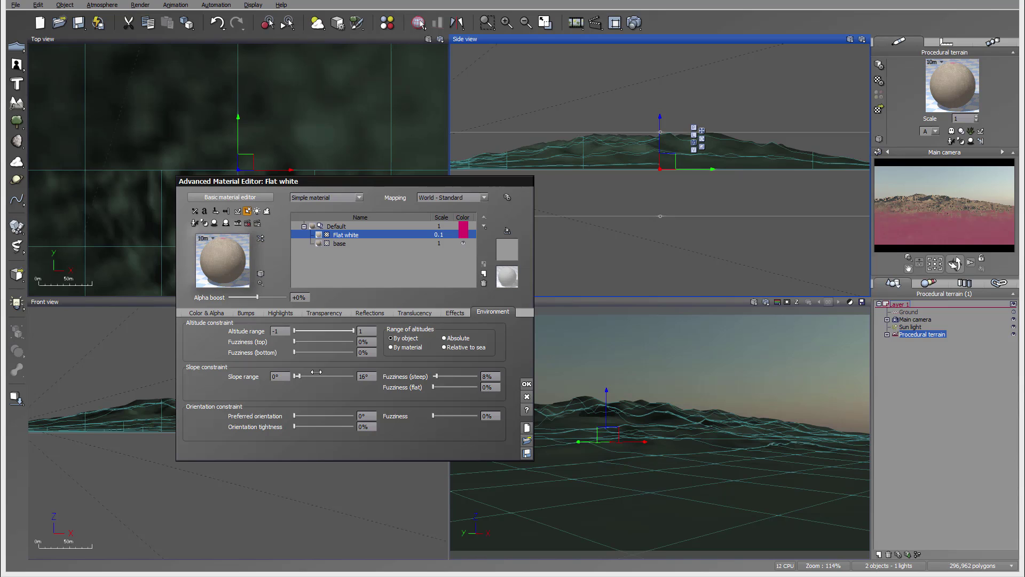
right_click(924, 216)
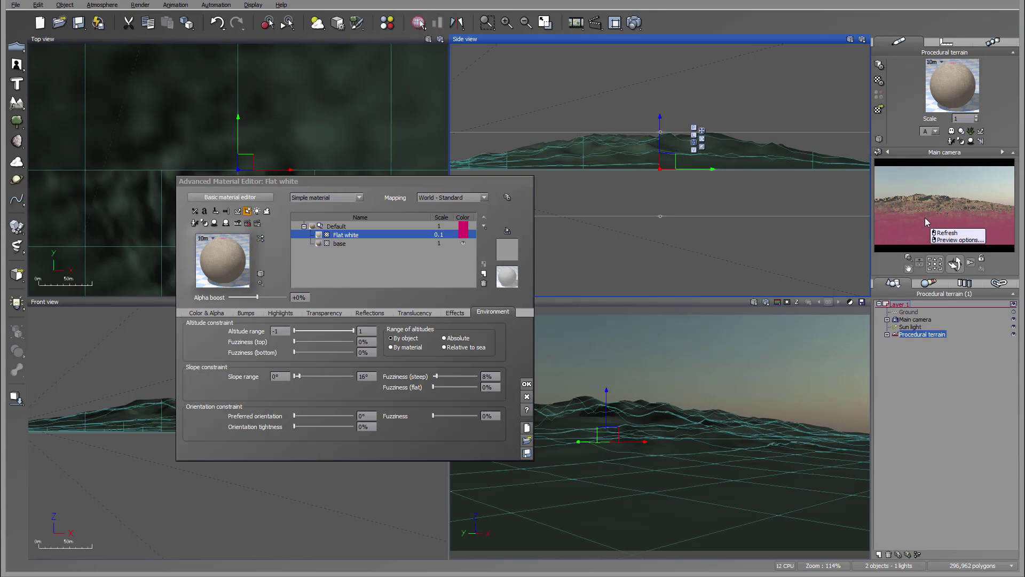
click(463, 374)
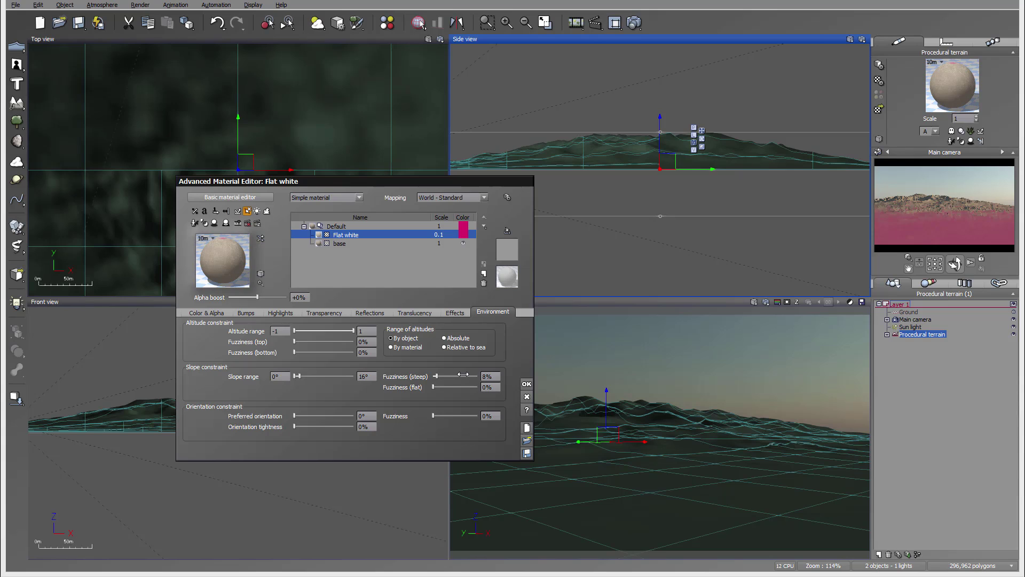
click(929, 222)
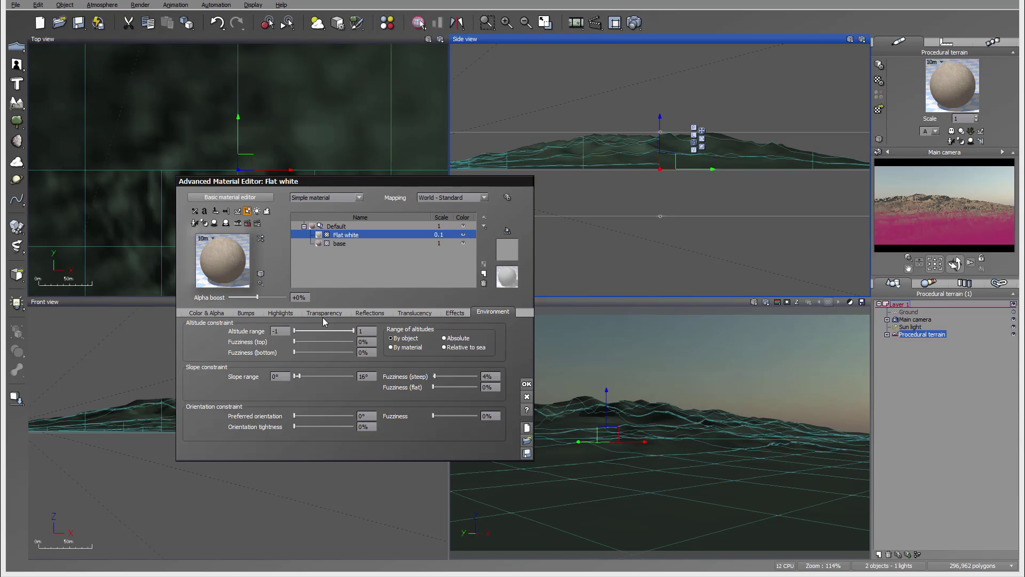
Set the Flat white layer's global transparency to 100% with variable transparency, and open the transparency production function for editing
click(325, 314)
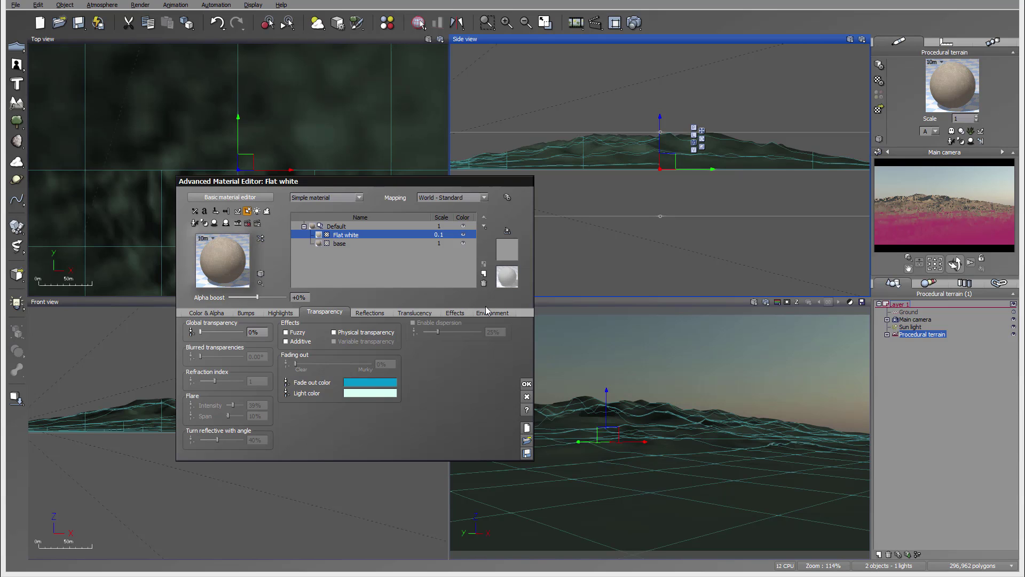
click(240, 331)
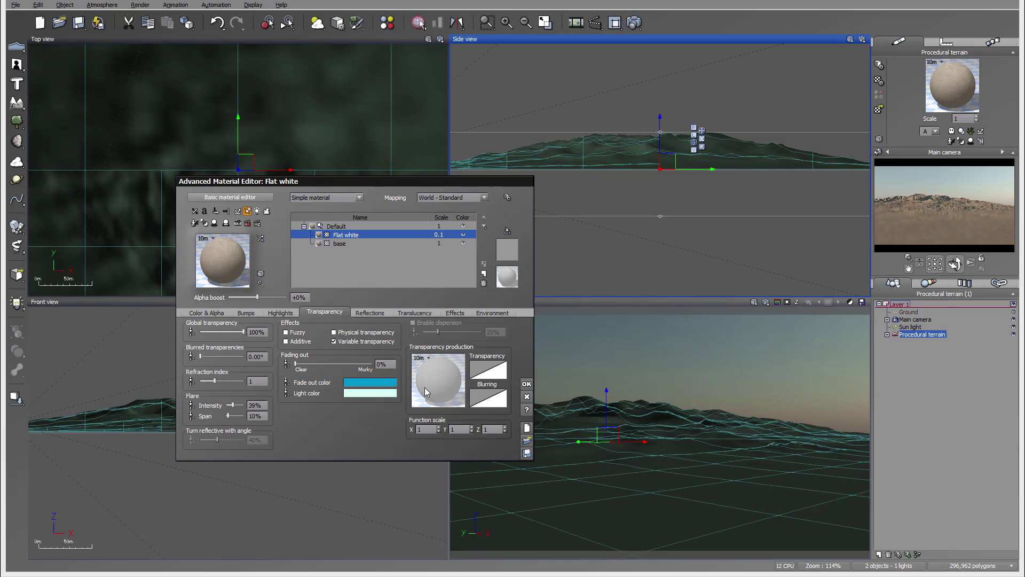
right_click(439, 378)
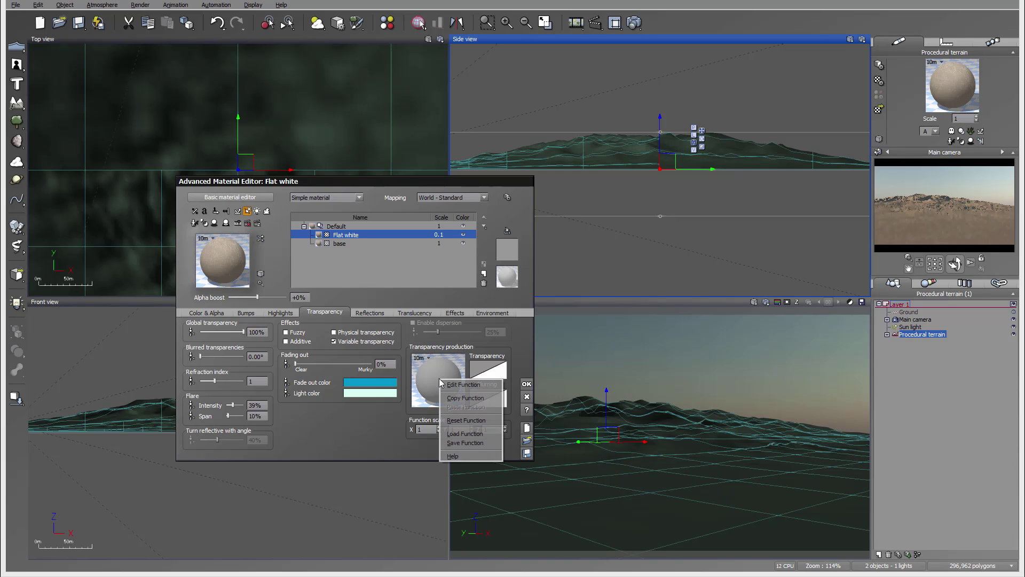
click(459, 385)
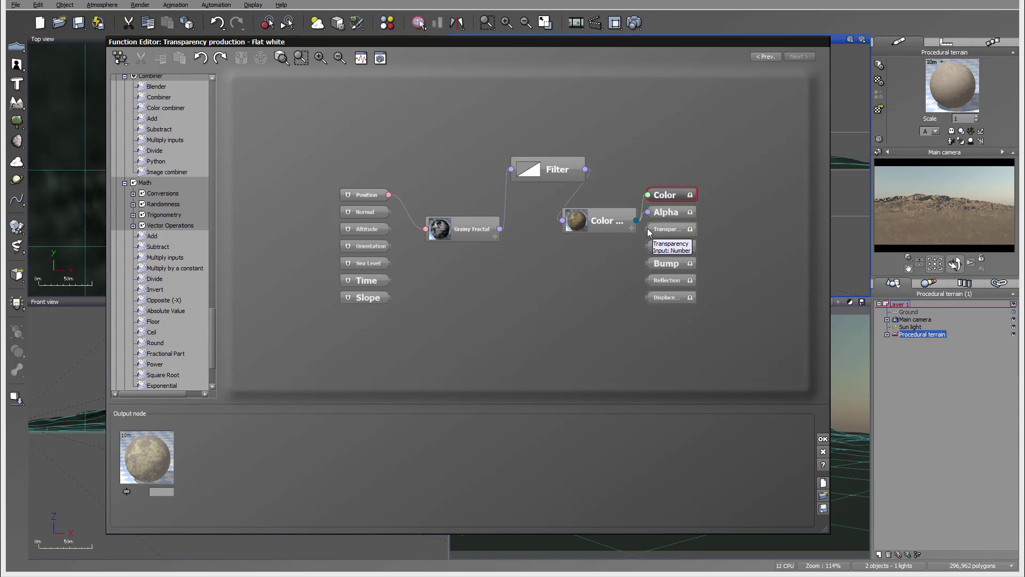
Move the Grainy Fractal up, add a Smooth map filter node below the Filter node and feed it from the Grainy Fractal
drag(451, 227, 442, 188)
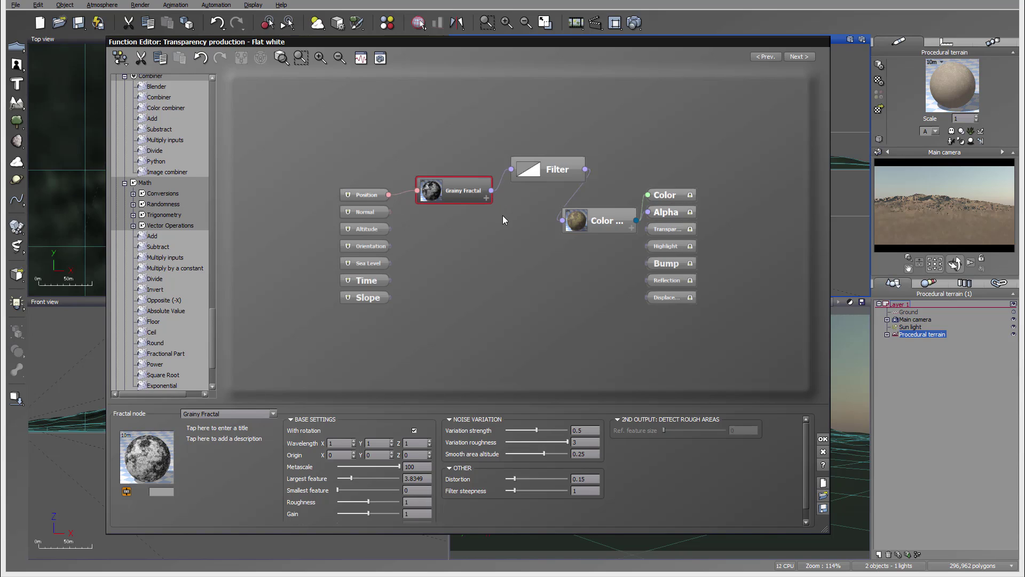
click(491, 235)
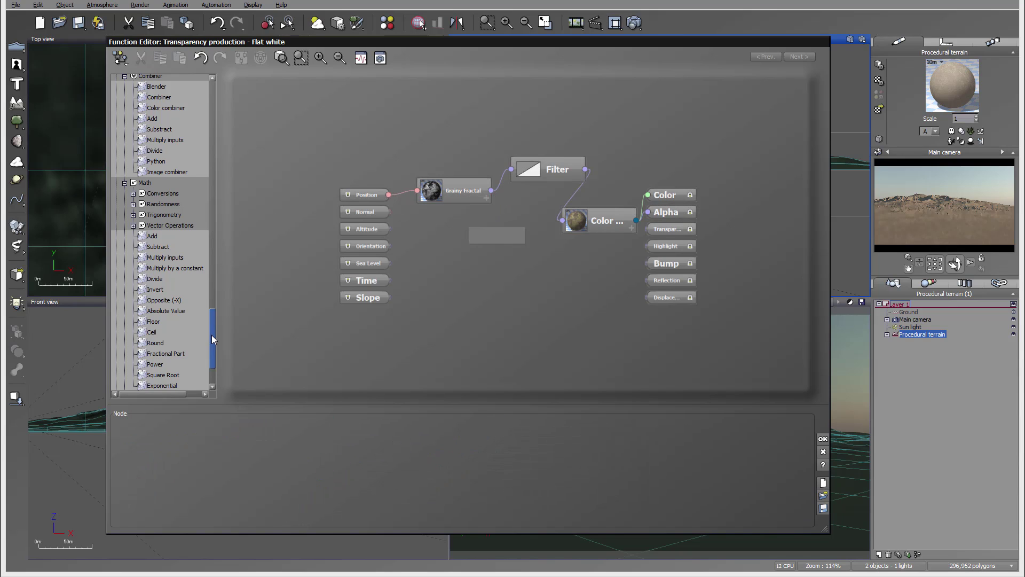
scroll(211, 334, down, 3)
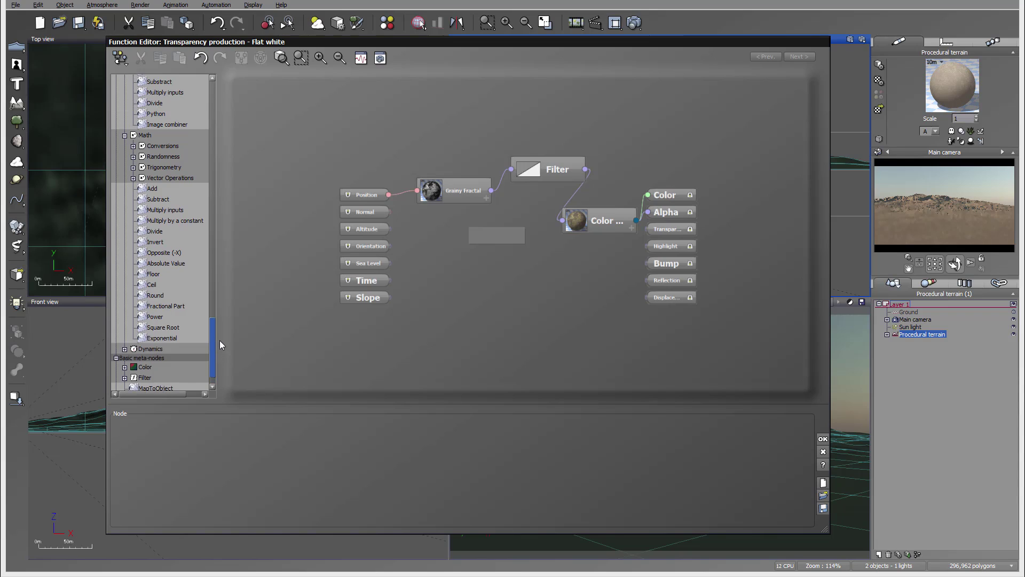
drag(219, 340, 225, 277)
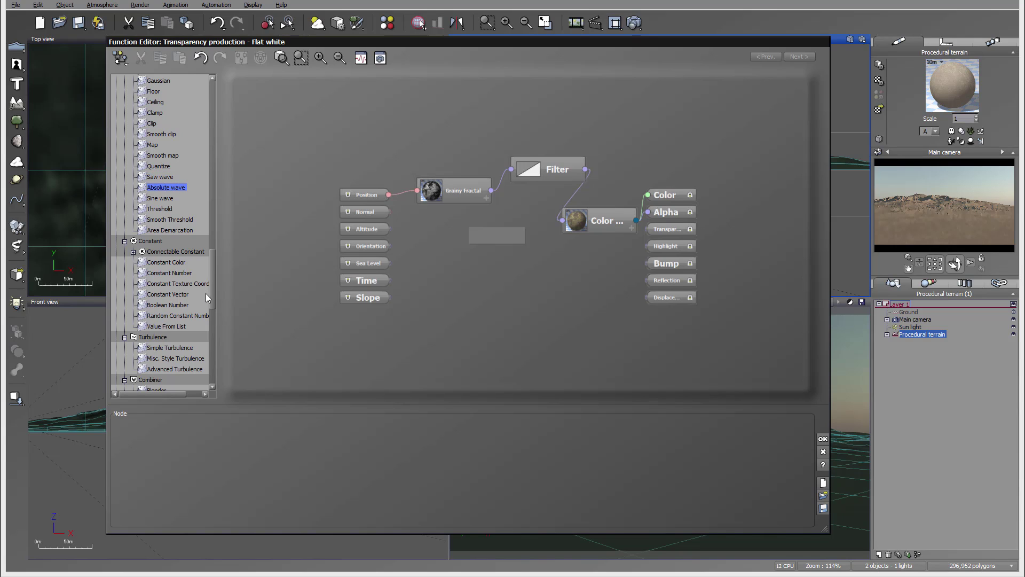
drag(216, 293, 512, 223)
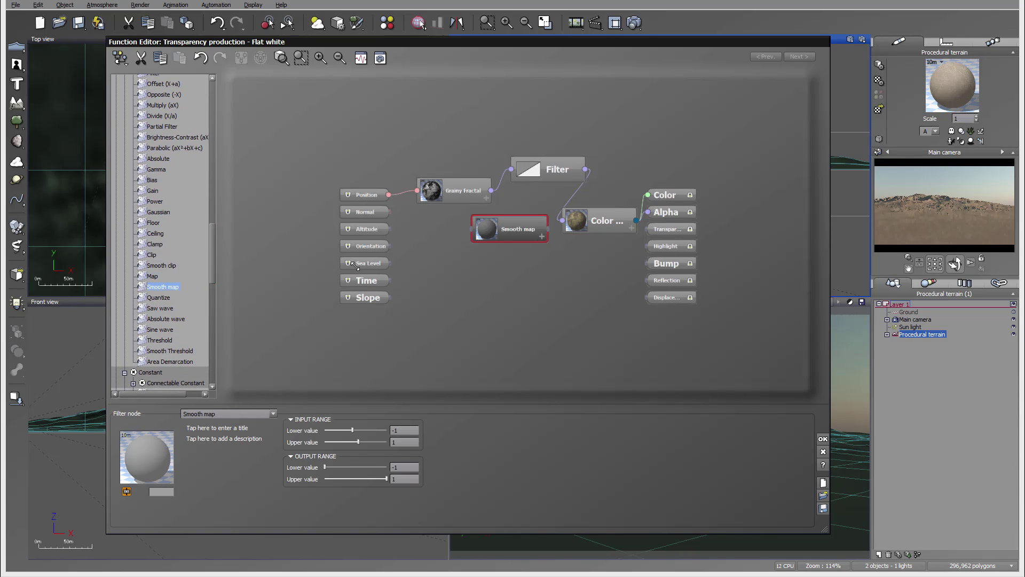
drag(492, 190, 485, 272)
click(530, 269)
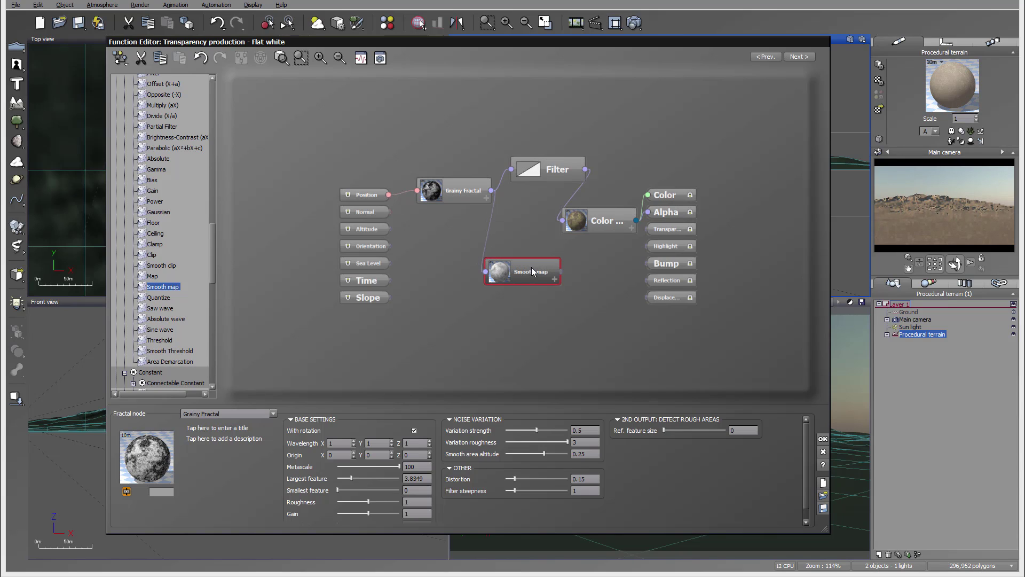
Set the Smooth map's output upper value to about 0.36 and input lower value to 0, and connect it to the Transparency output
drag(385, 465, 367, 478)
drag(351, 430, 356, 430)
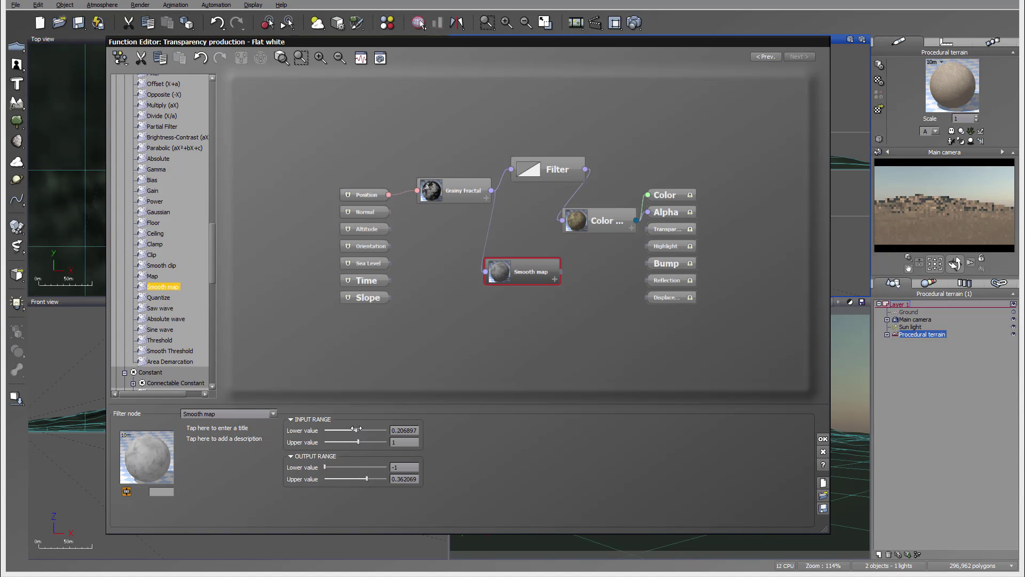
double_click(407, 430)
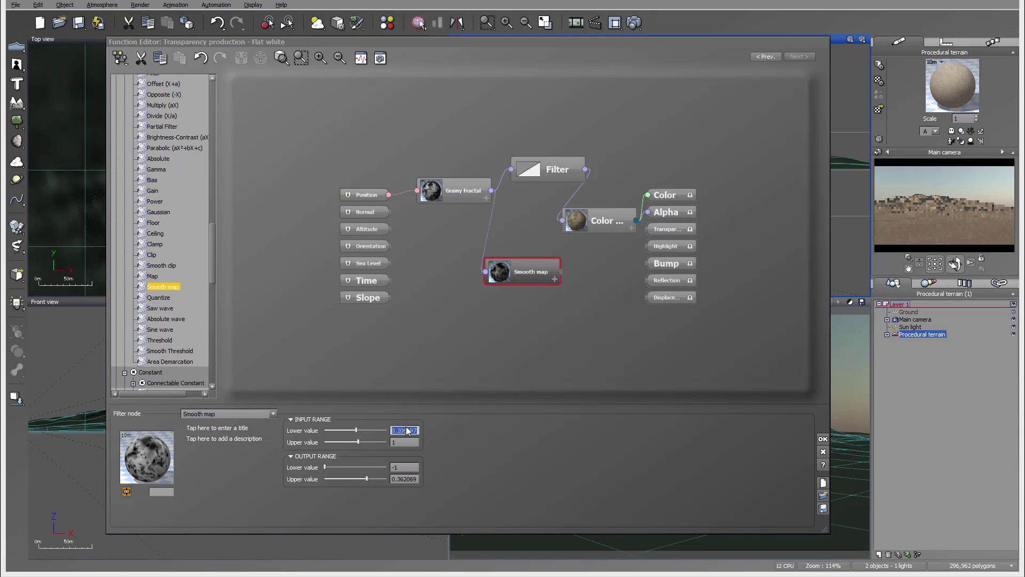
text(0)
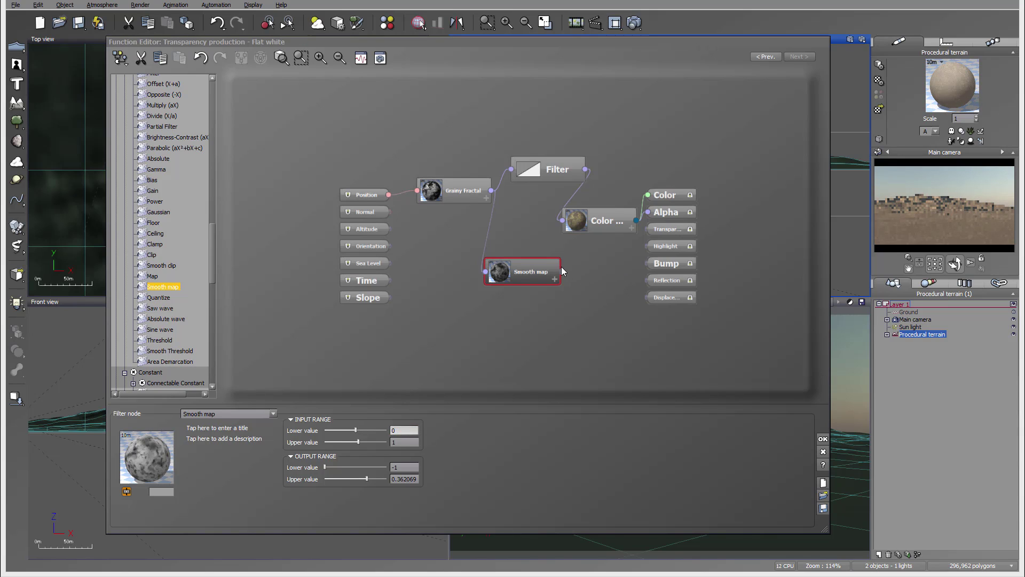
click(560, 271)
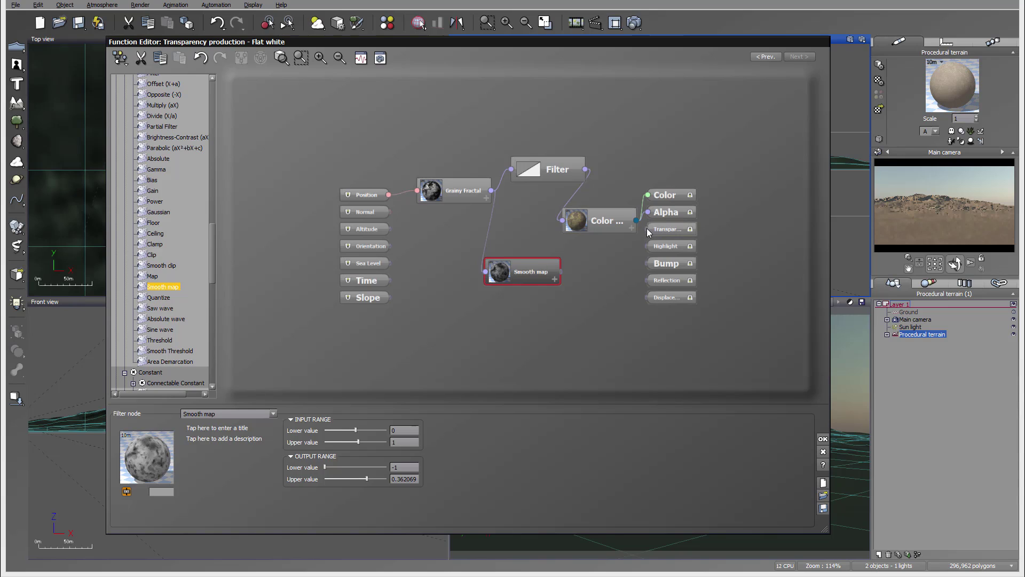
drag(647, 229, 560, 271)
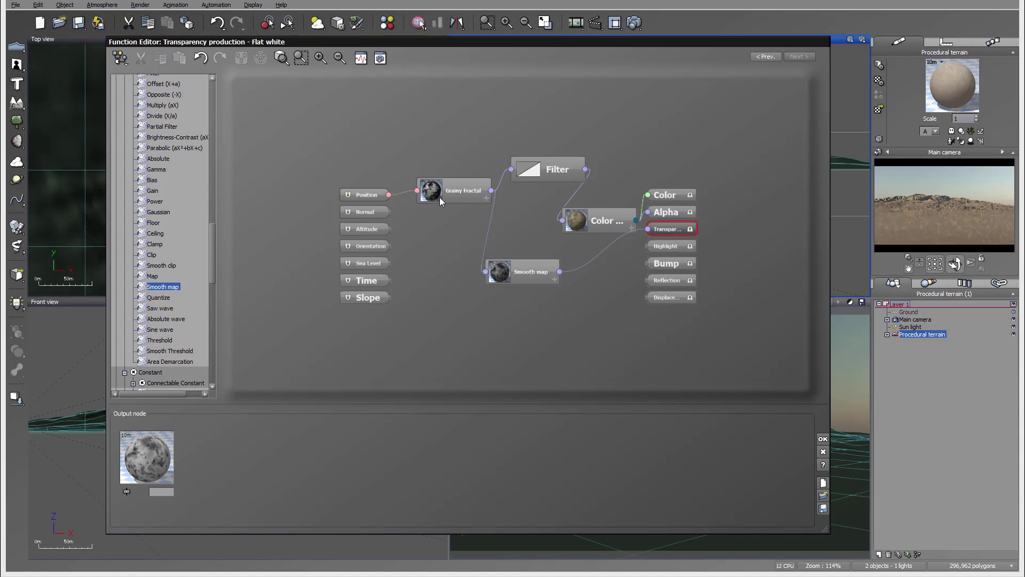
Rearrange the Grainy Fractal, Filter and Color map nodes higher in the graph, clear of the Smooth map's connection
click(605, 216)
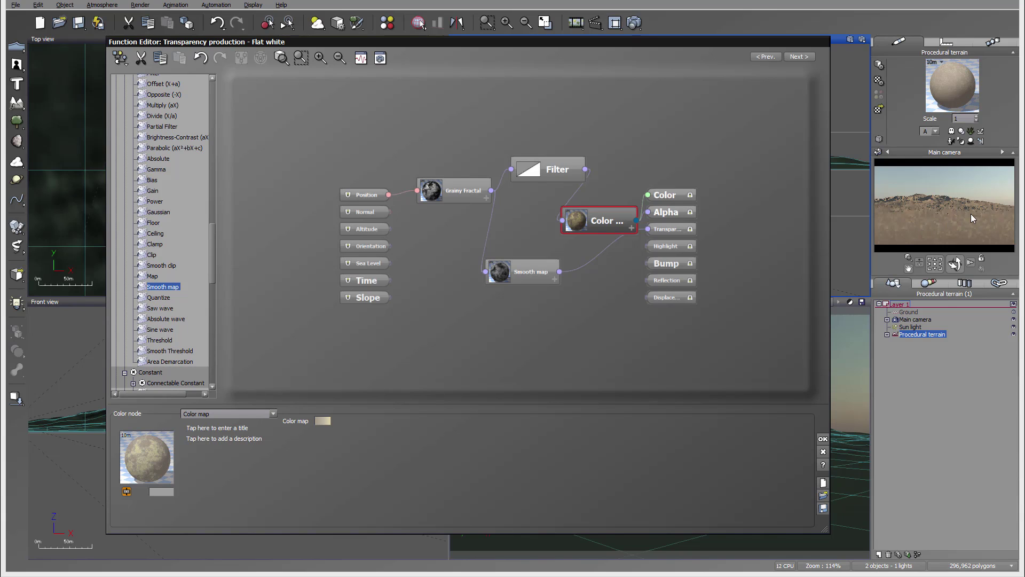
drag(449, 184, 427, 150)
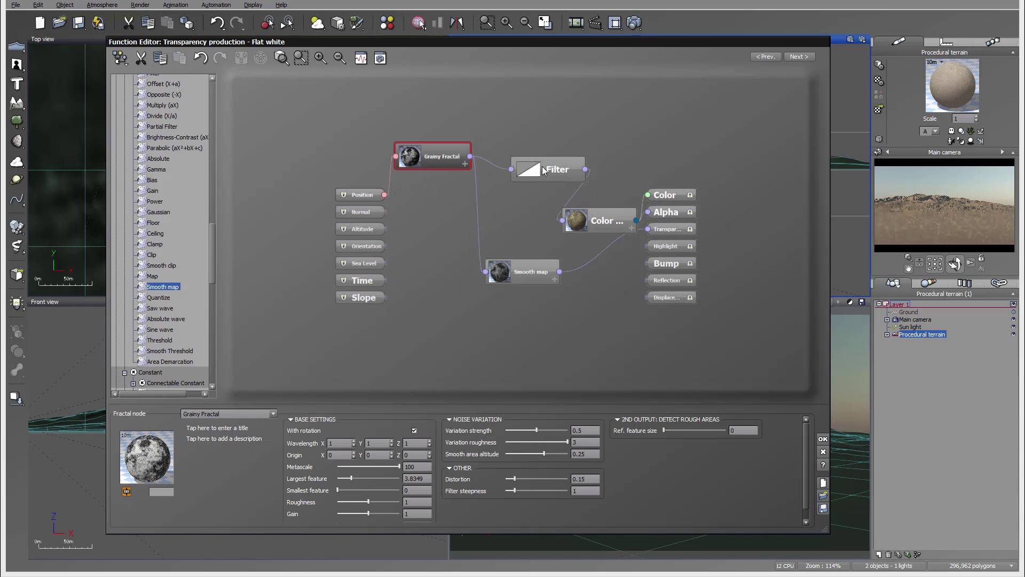
drag(540, 171, 505, 141)
drag(619, 224, 607, 185)
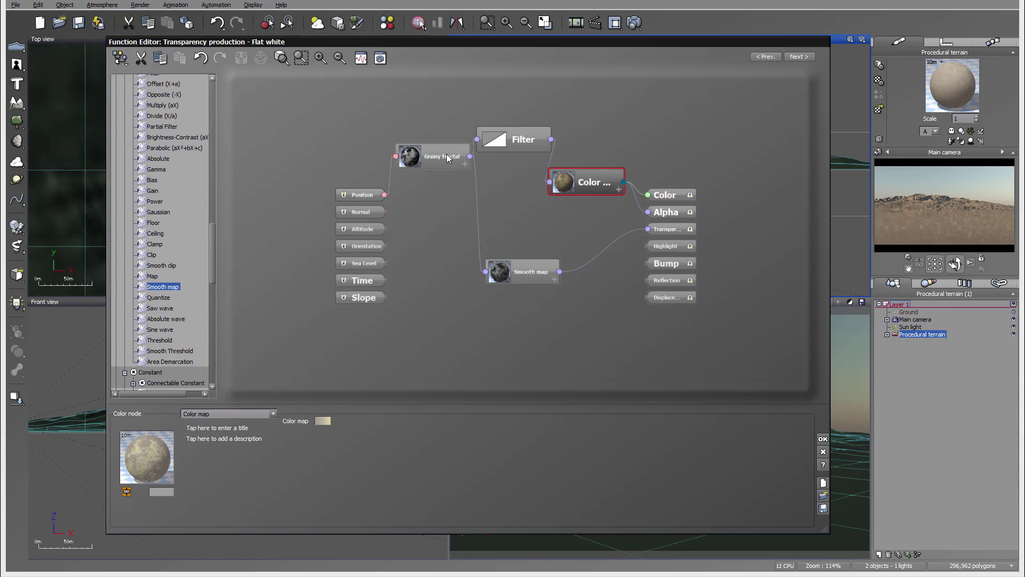
Set the Grainy Fractal's Y wavelength to 0.3 and accept the transparency production function
click(446, 154)
double_click(379, 443)
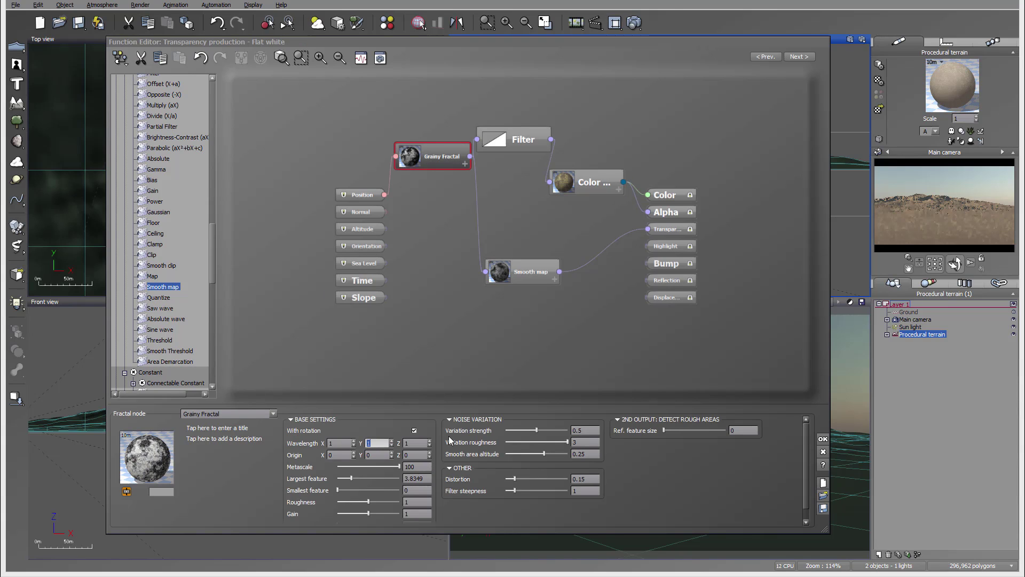
text(0.)
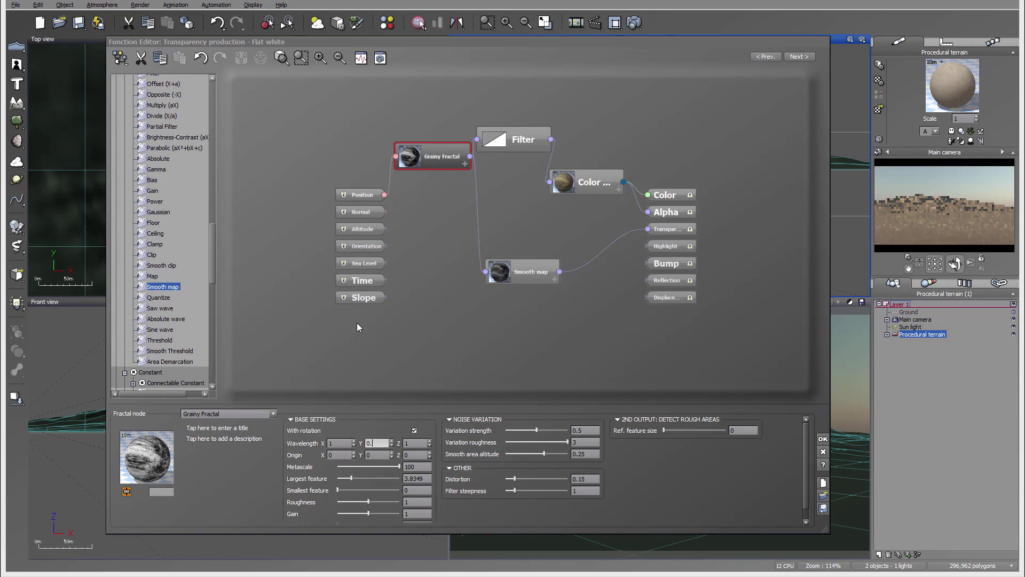
text(3)
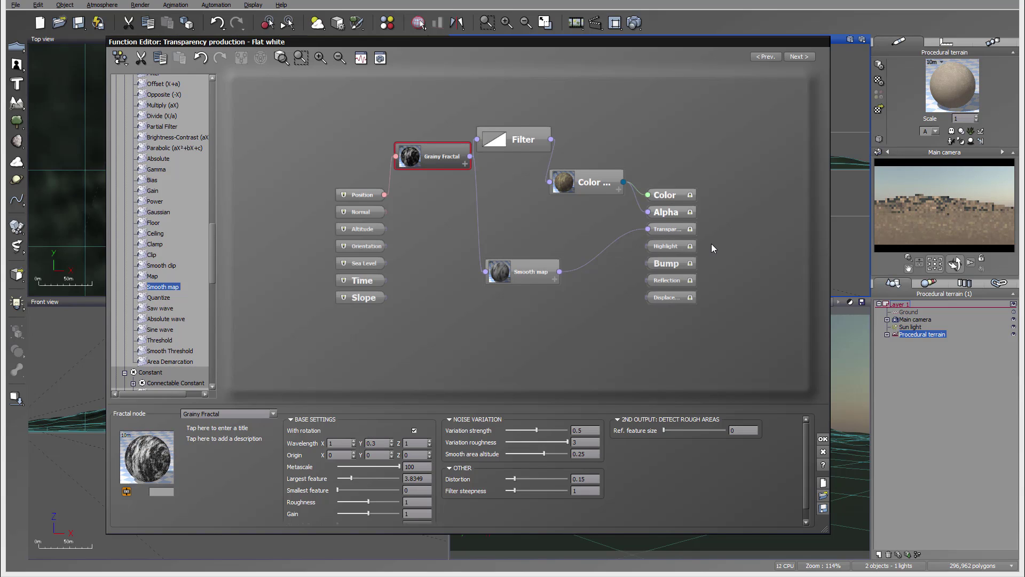
click(822, 440)
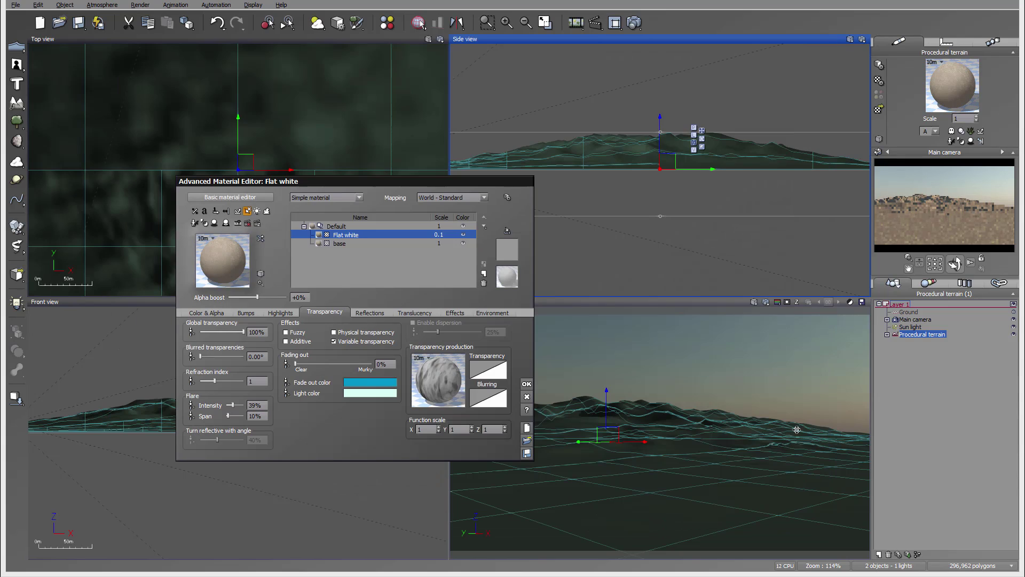
Set the Y function scale of the Flat white layer's color production to 1
click(206, 312)
double_click(240, 423)
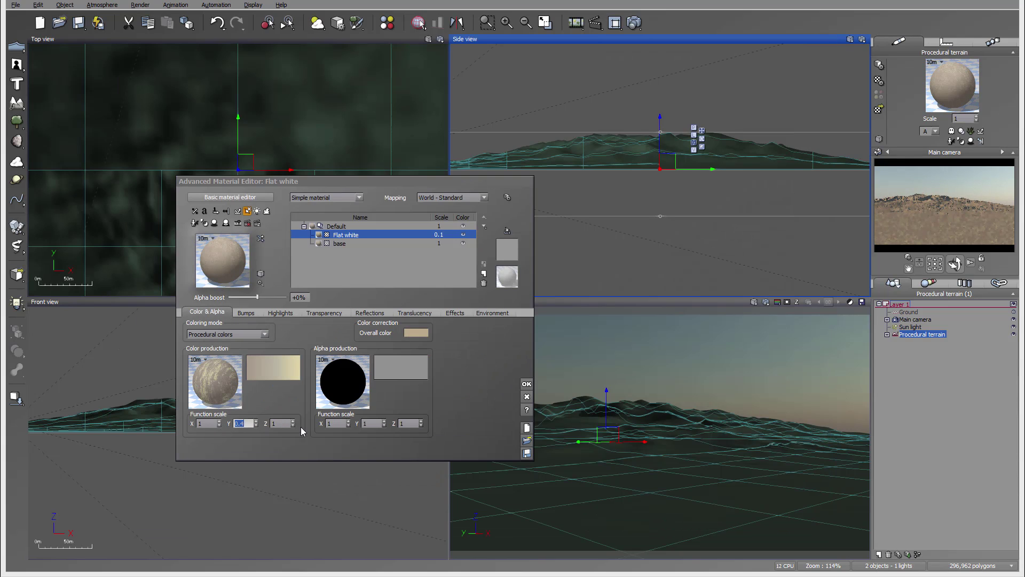
text(1)
key(Return)
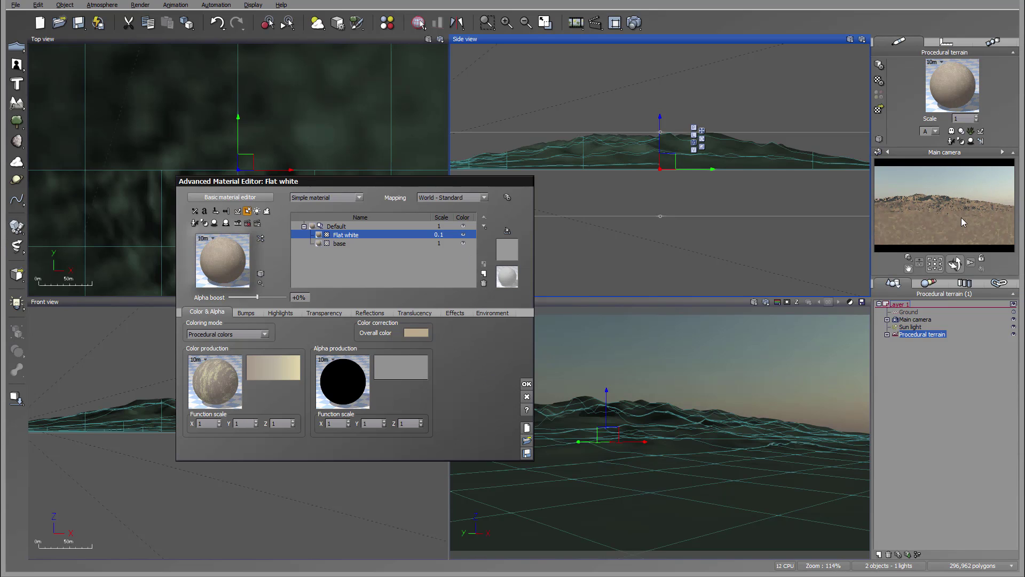
Render the main camera view to check the terrain material, accepting the post render options and closing the render display
click(616, 22)
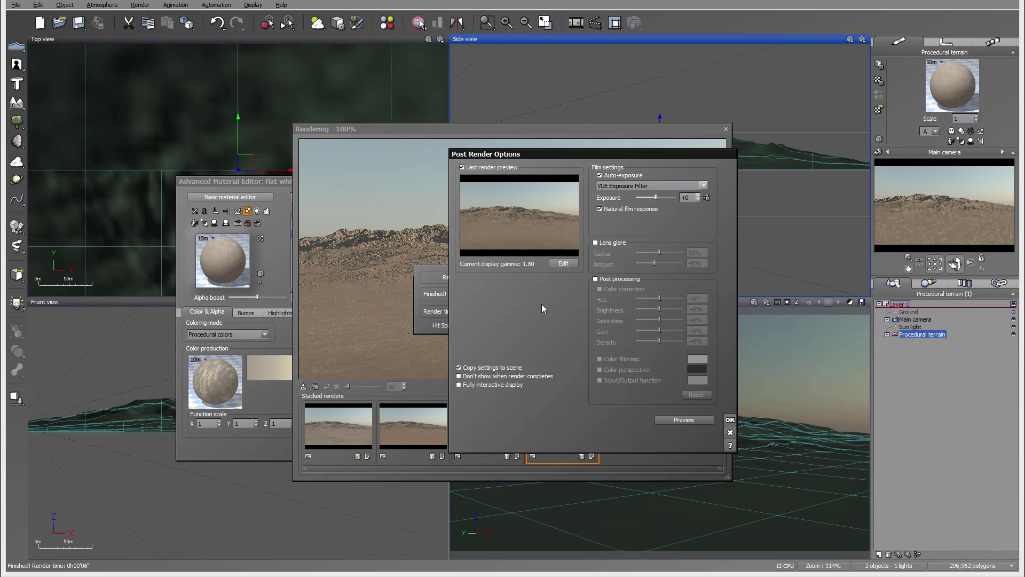
click(730, 420)
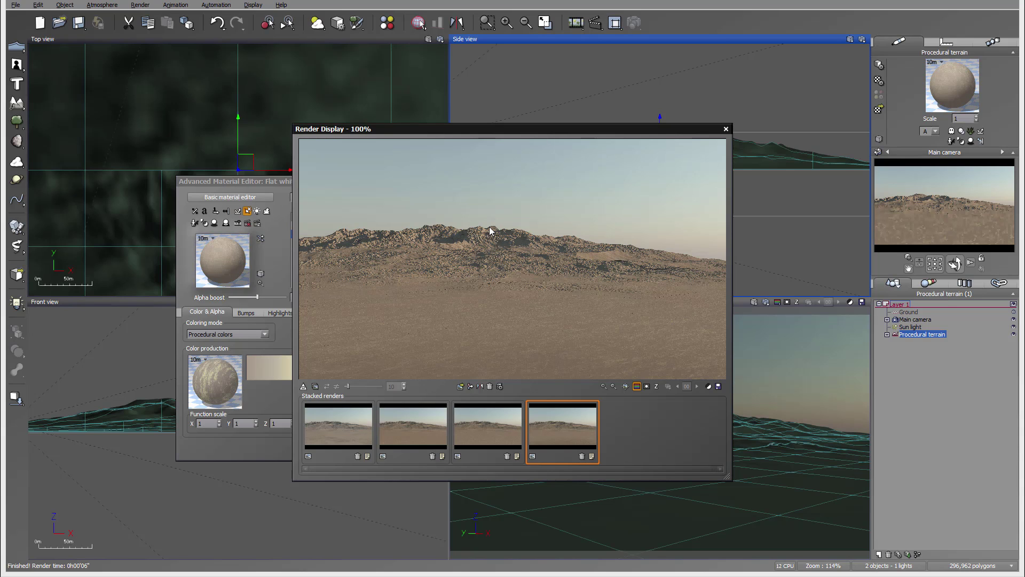
click(725, 129)
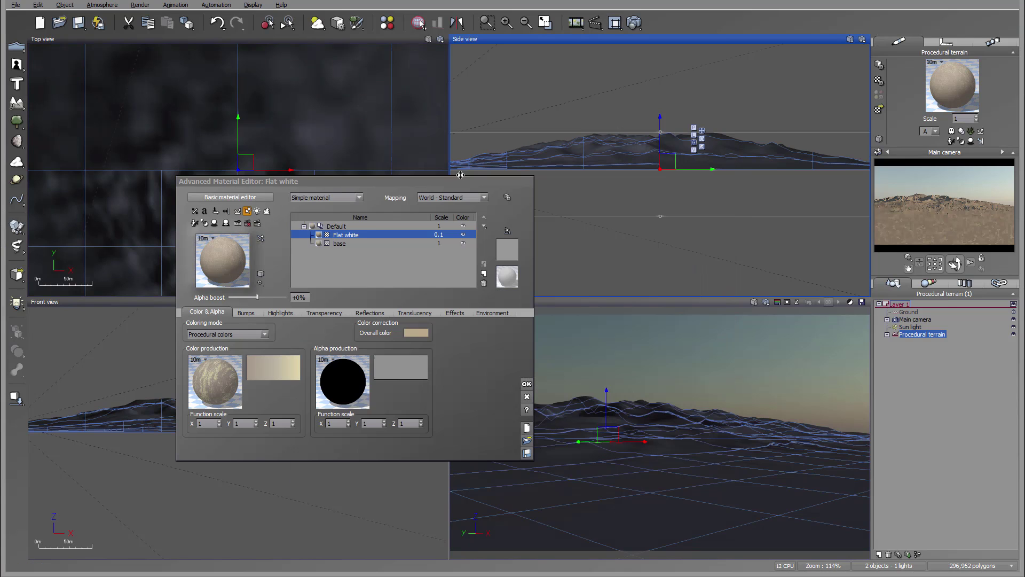
Change the base layer's second natural grain color to a more reddish brown
double_click(341, 243)
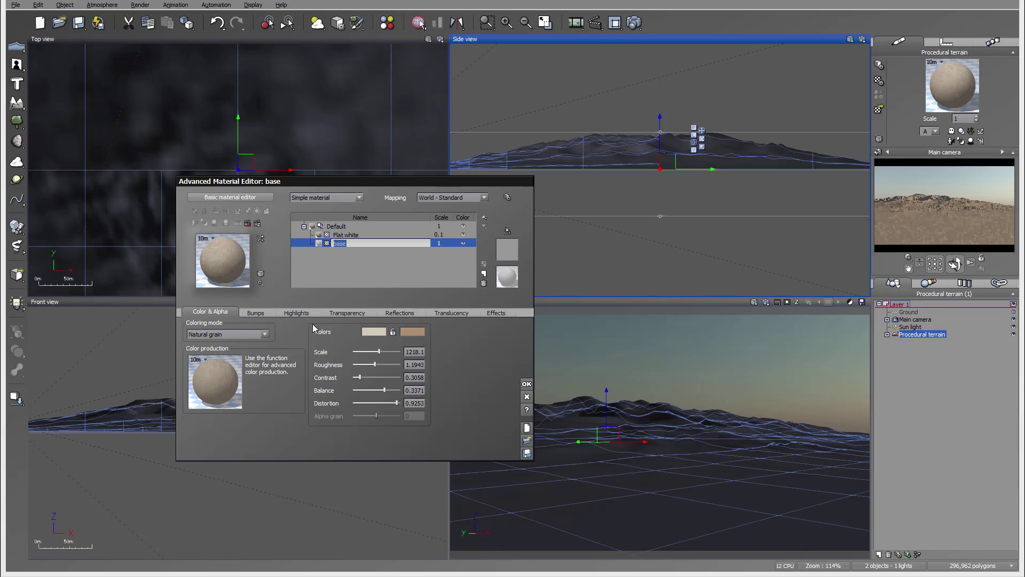
click(414, 331)
drag(393, 353, 391, 350)
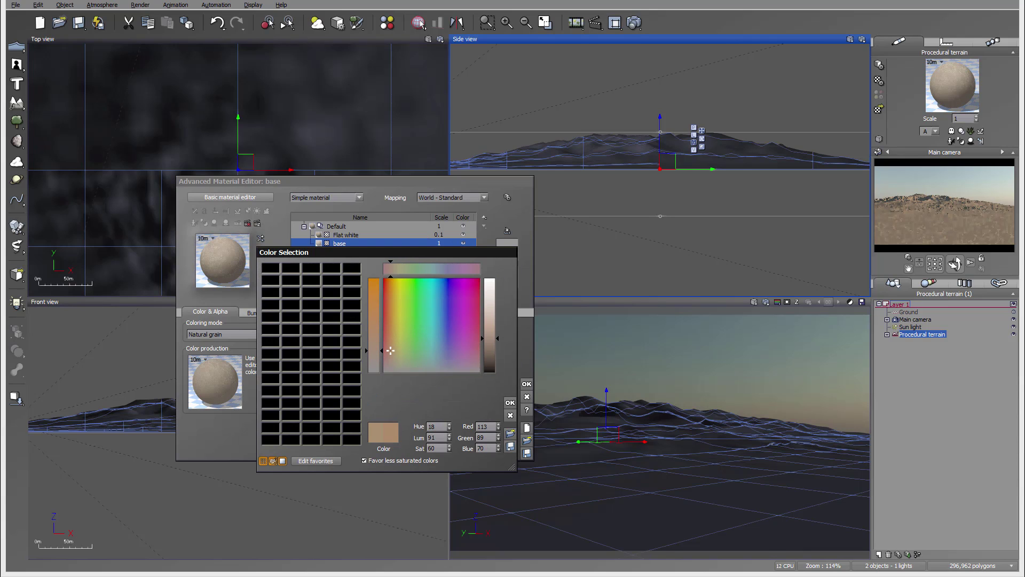
click(509, 402)
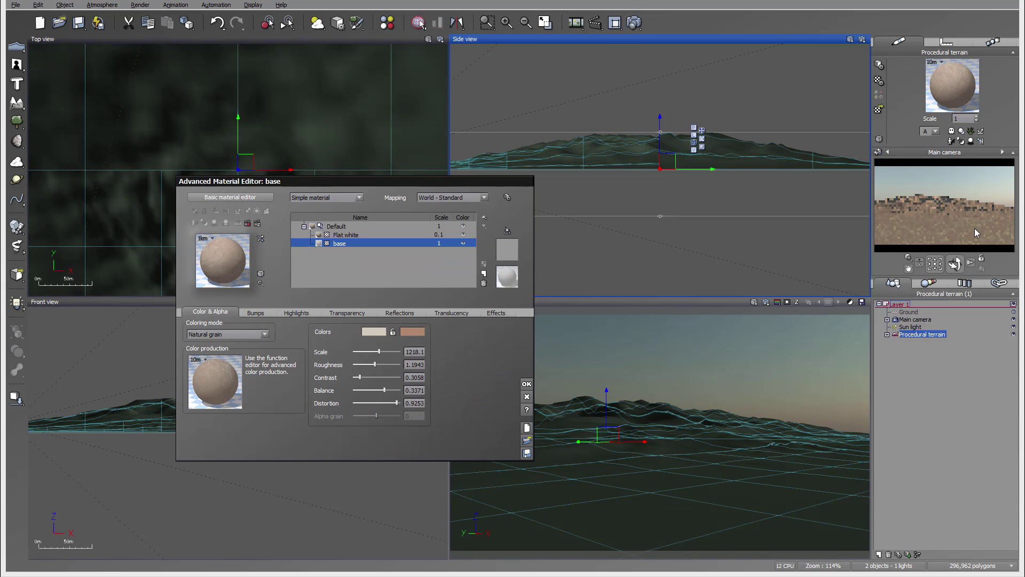
Render the scene to check the redder base layer, accepting the default post render options, and close the render display
click(634, 23)
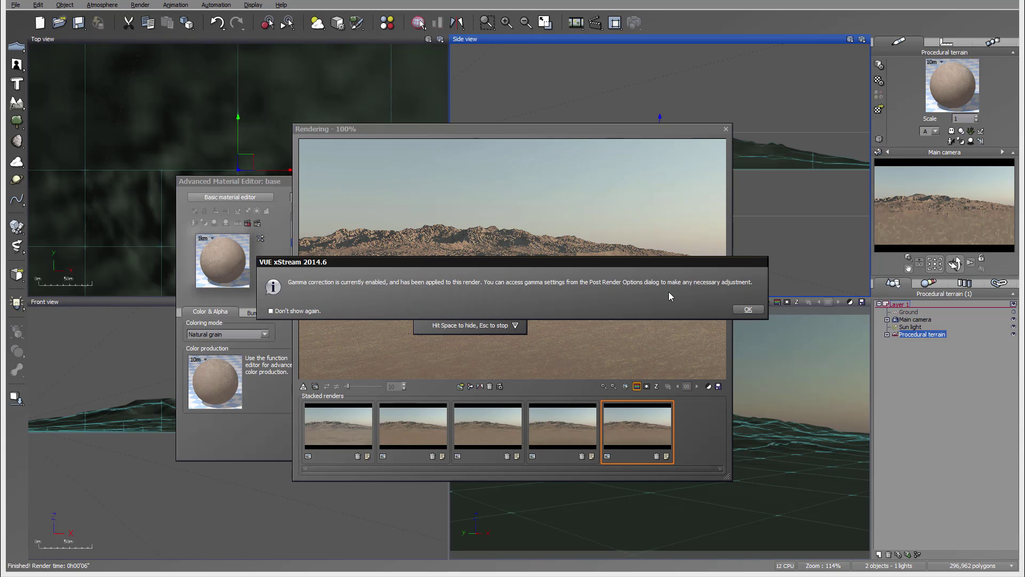
click(744, 311)
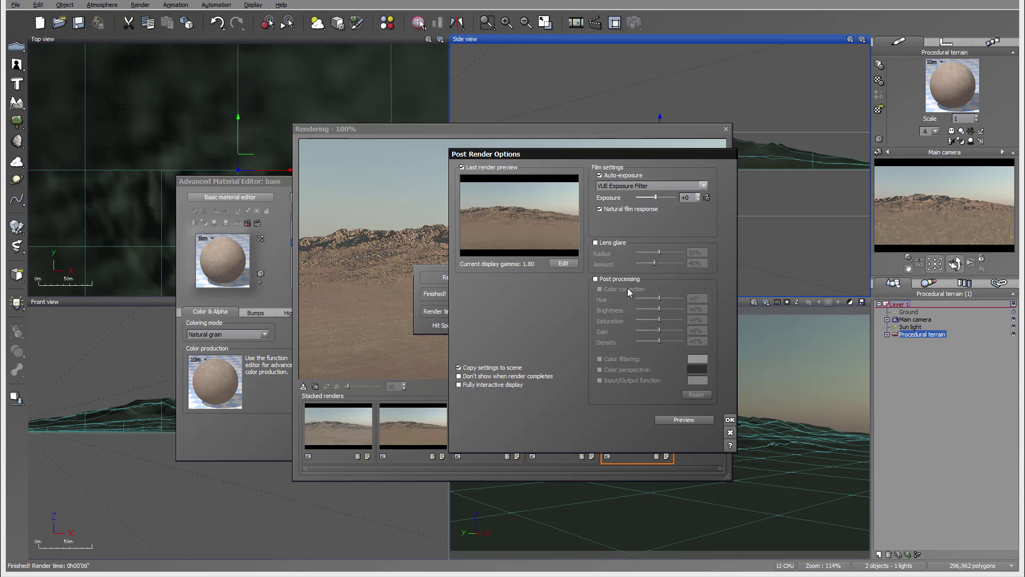
click(730, 427)
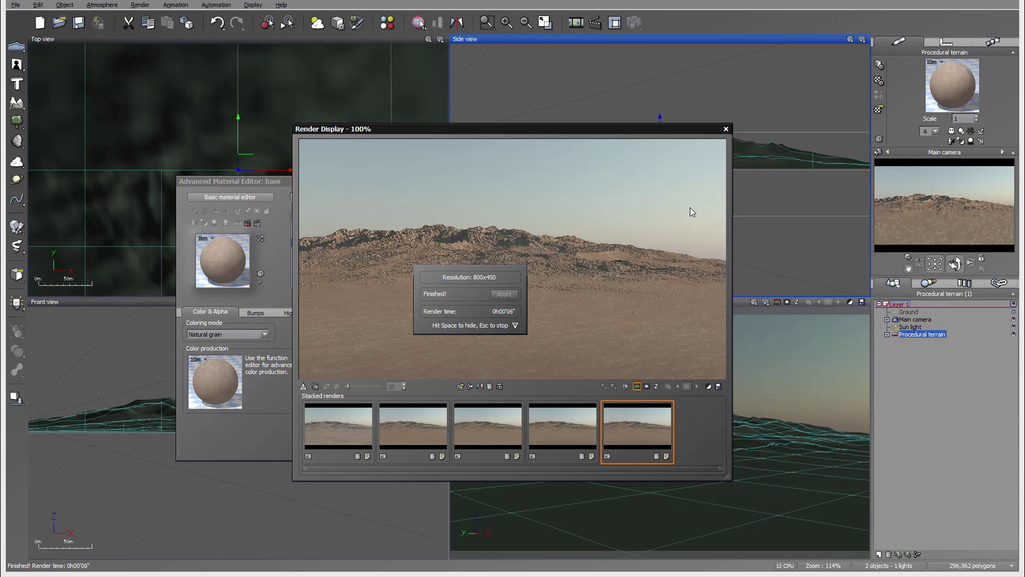
click(725, 129)
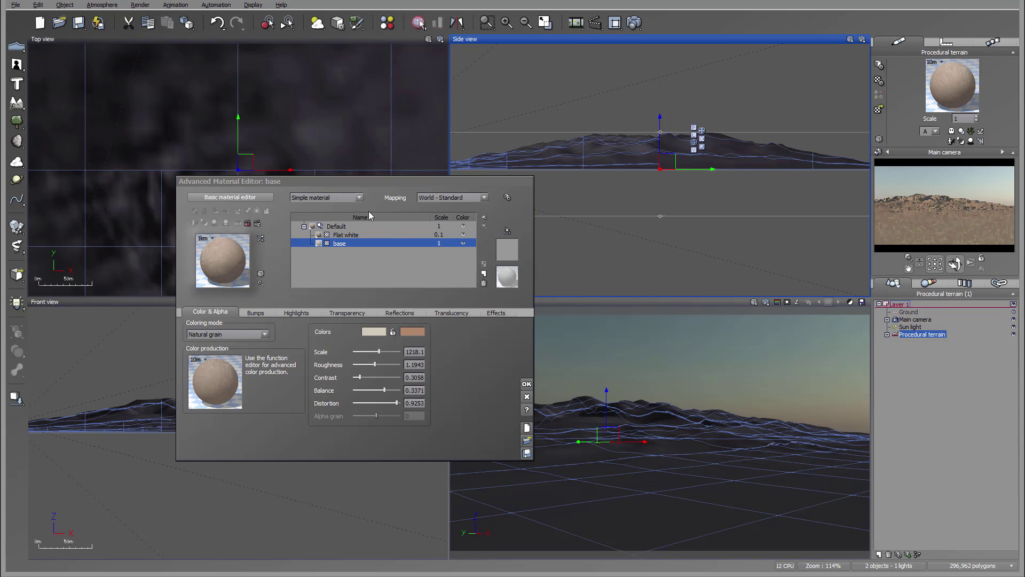
double_click(349, 235)
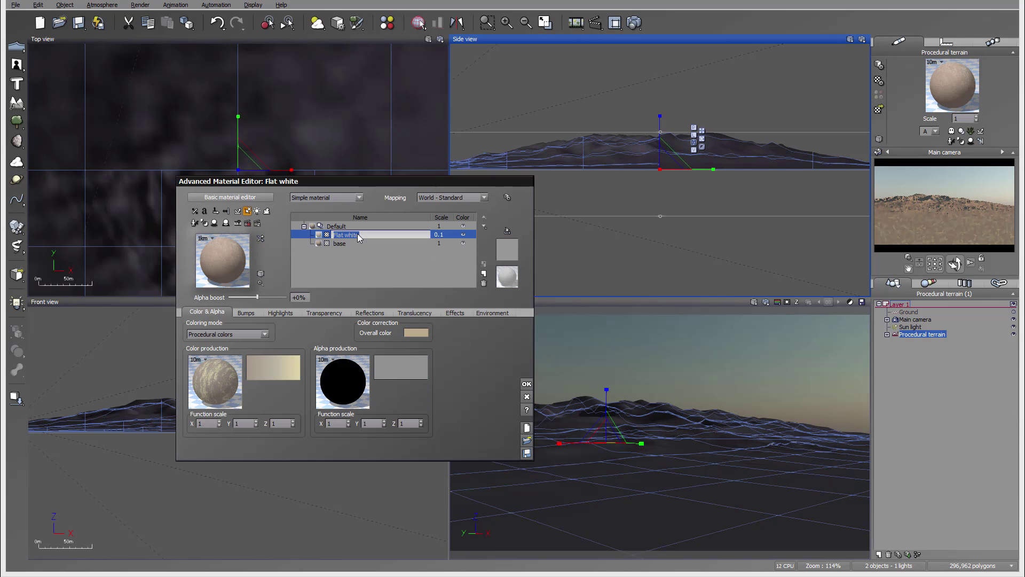
click(409, 265)
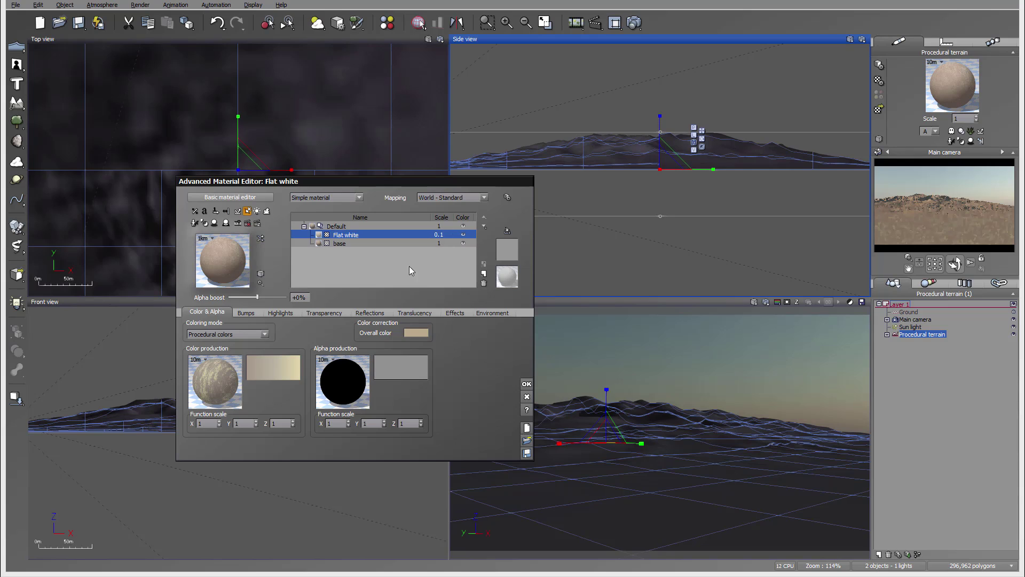
click(363, 235)
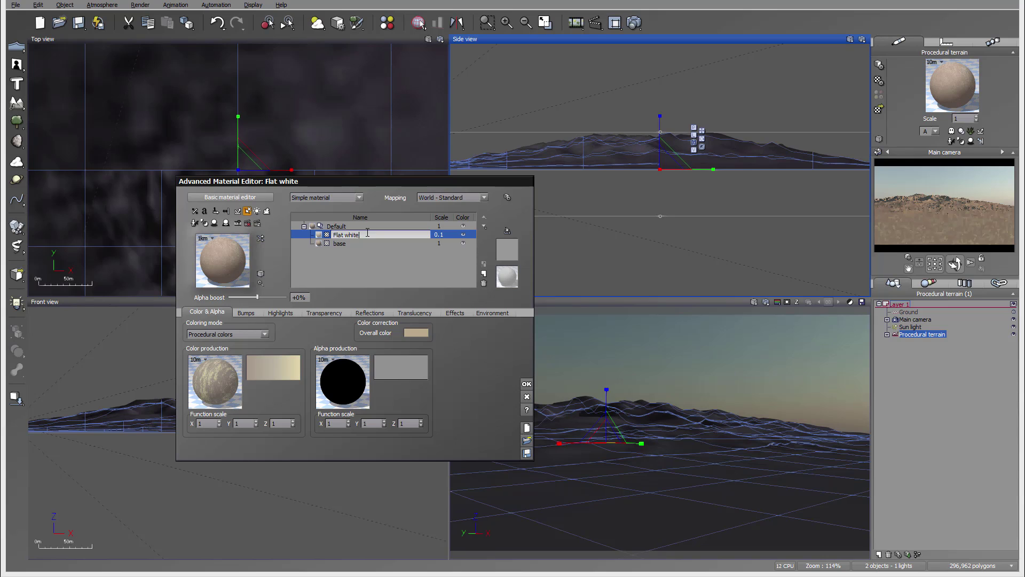
click(388, 259)
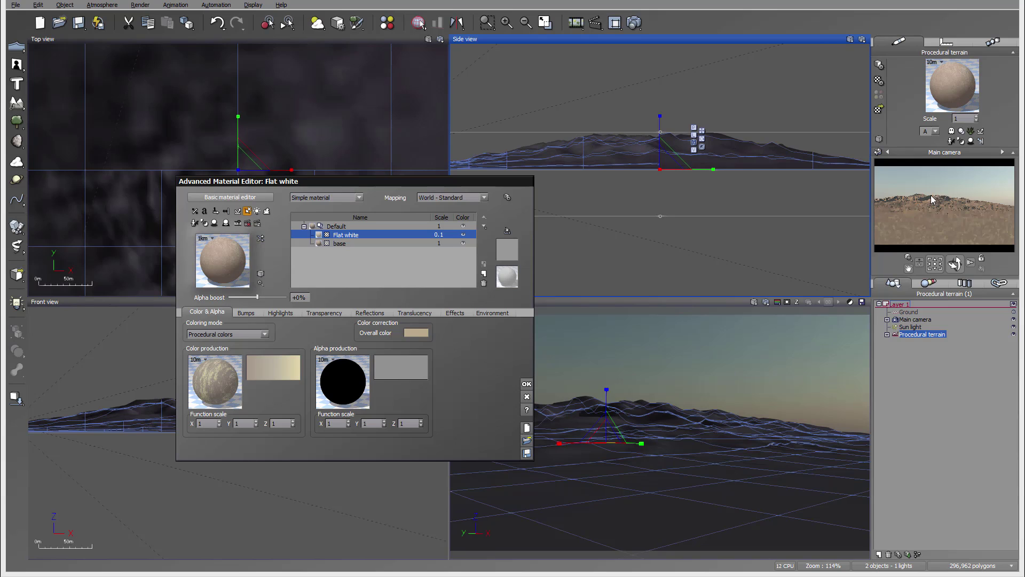
click(589, 266)
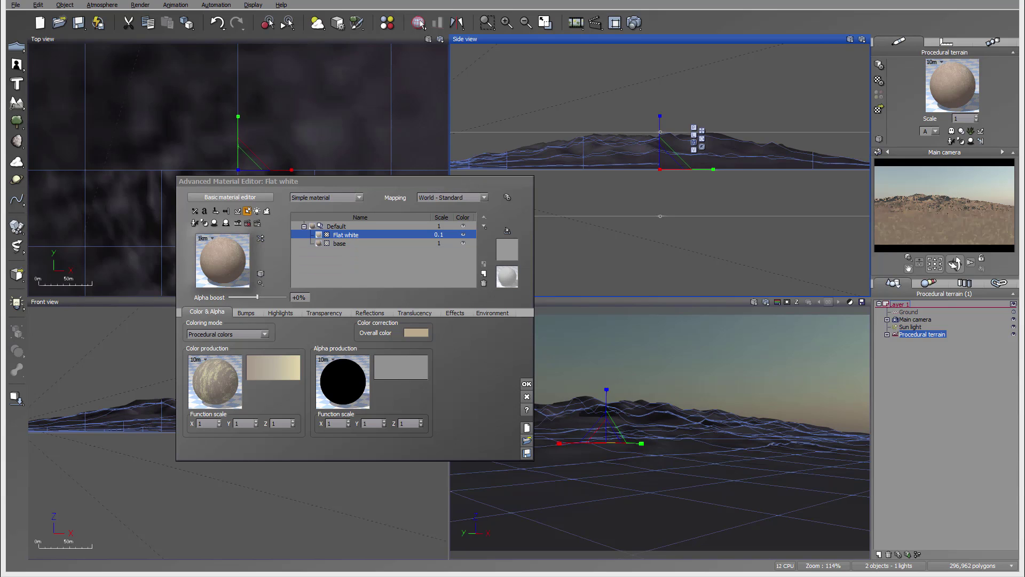
click(381, 186)
Set the Flat white layer's scale to 1
double_click(439, 235)
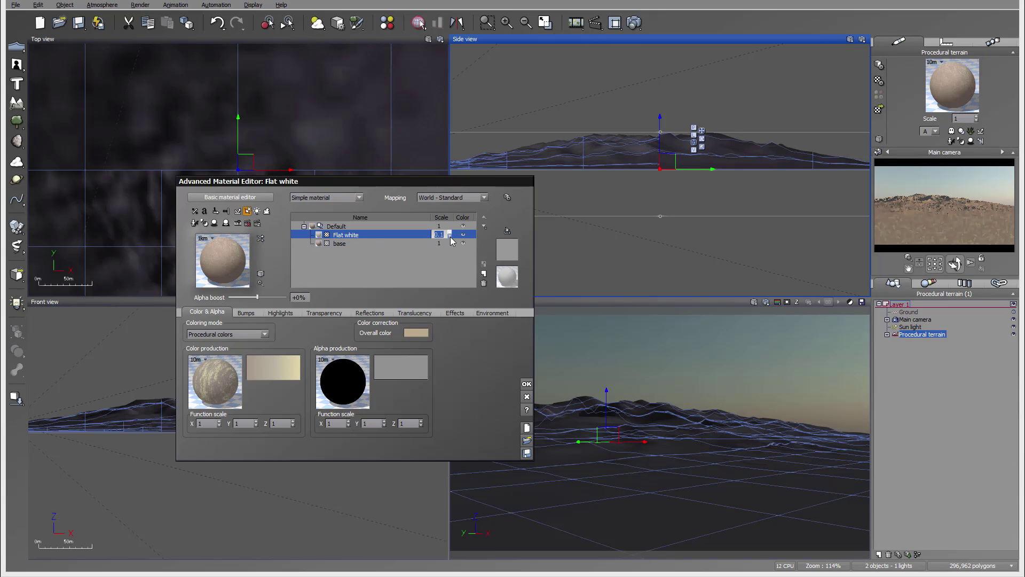
click(450, 236)
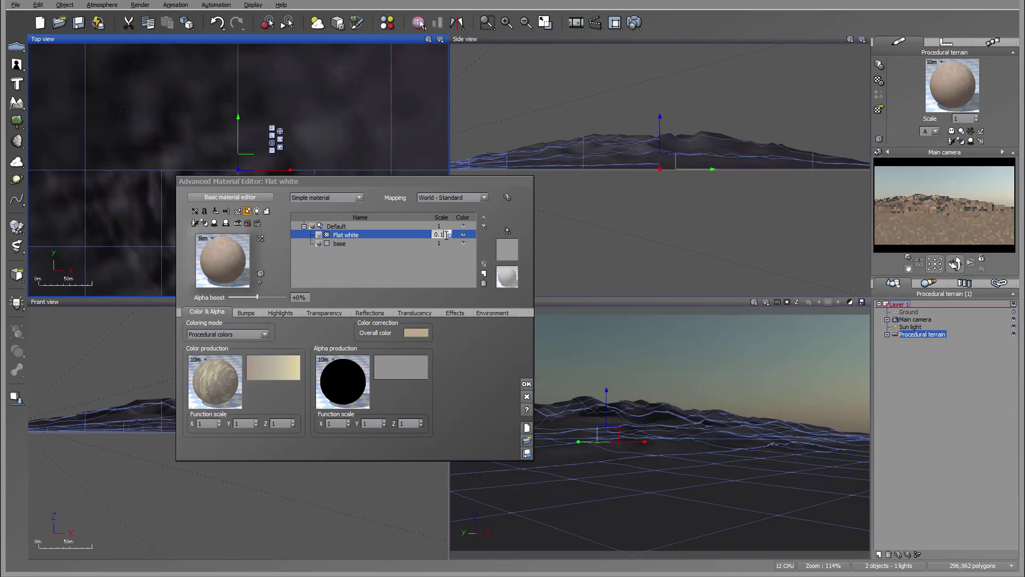
click(449, 231)
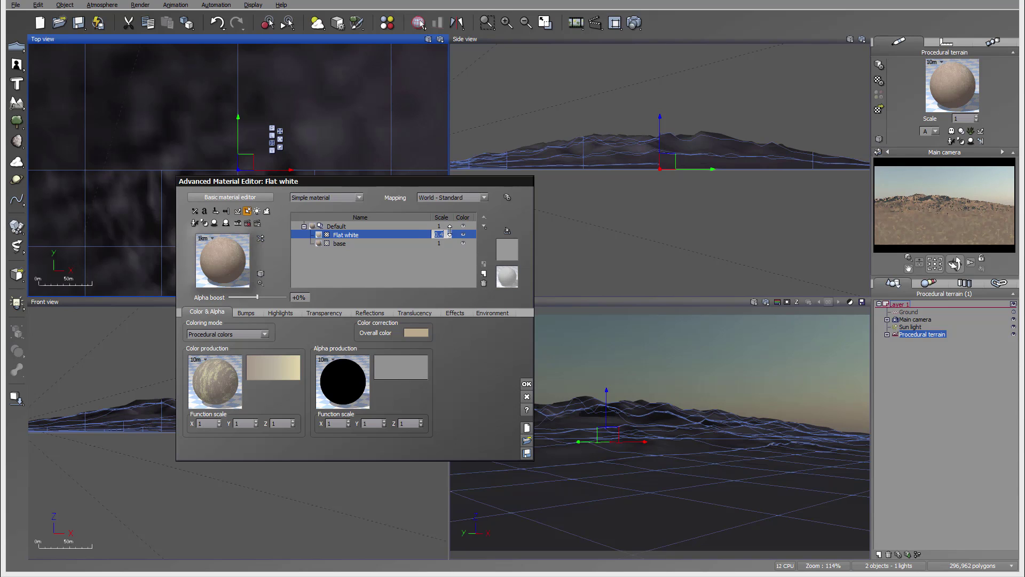
click(450, 231)
click(450, 232)
click(450, 236)
click(917, 210)
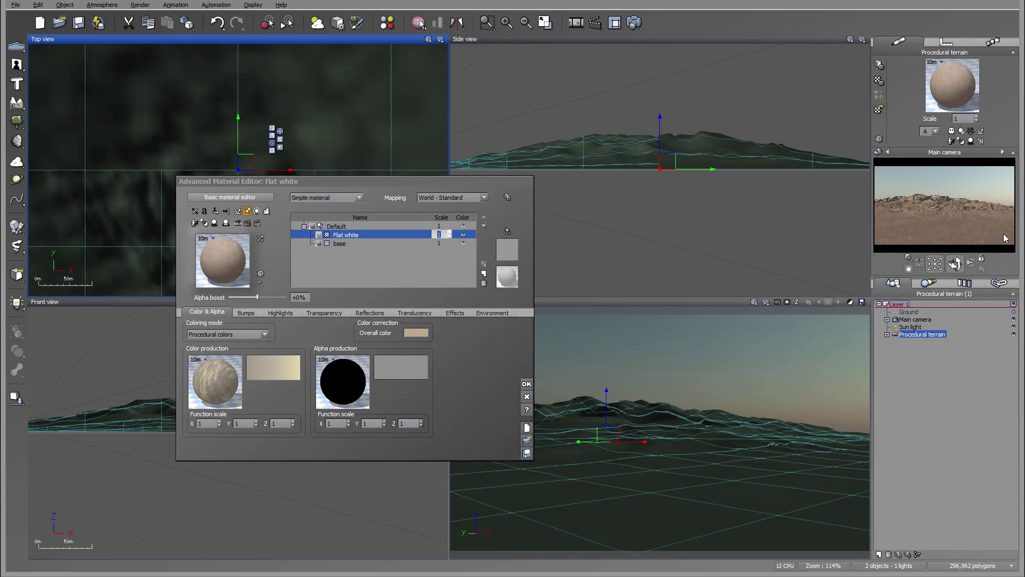
Render the scene to check the rescaled Flat white layer, accept the post render options, and close the render display
click(633, 23)
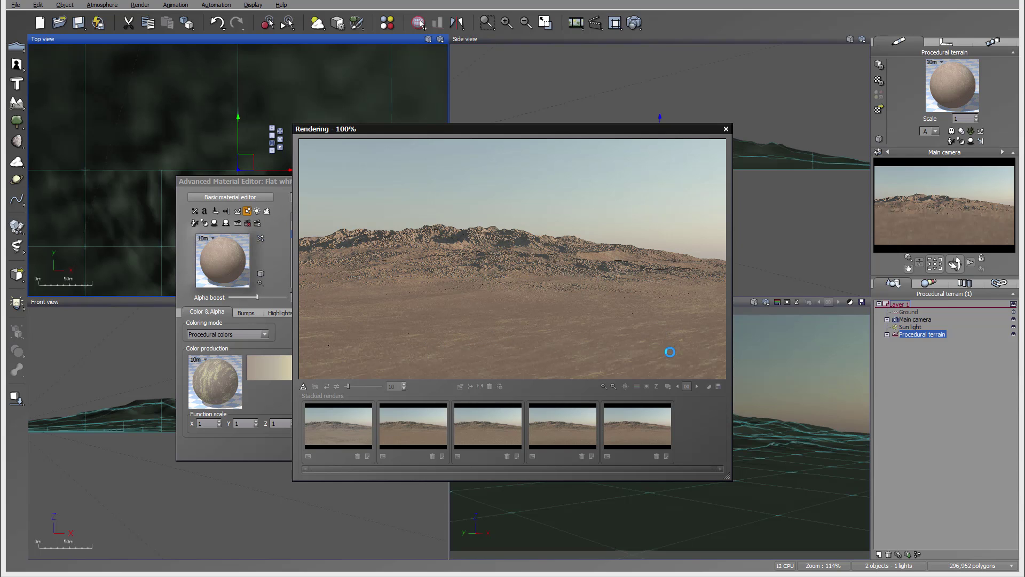
click(748, 309)
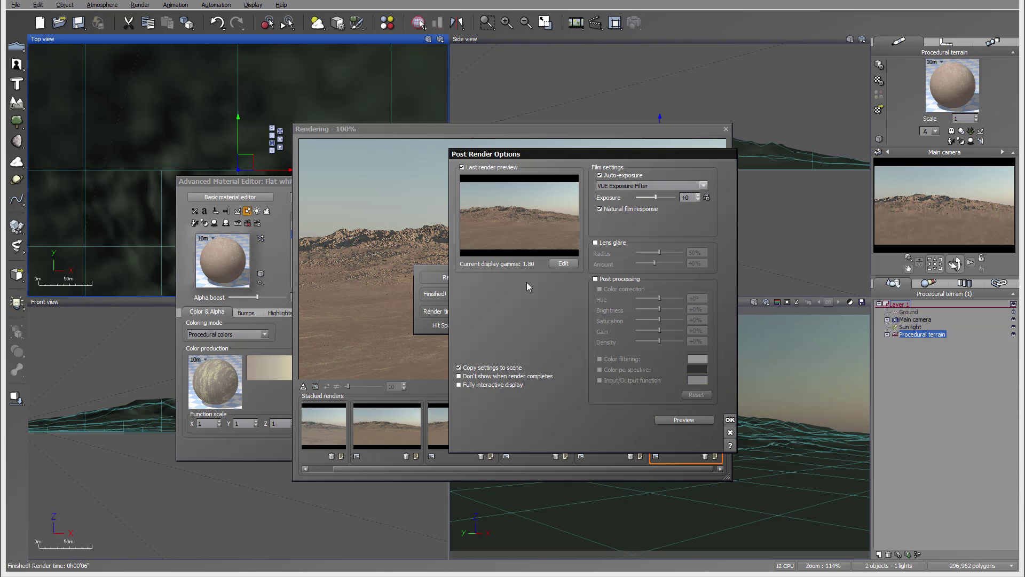
click(733, 420)
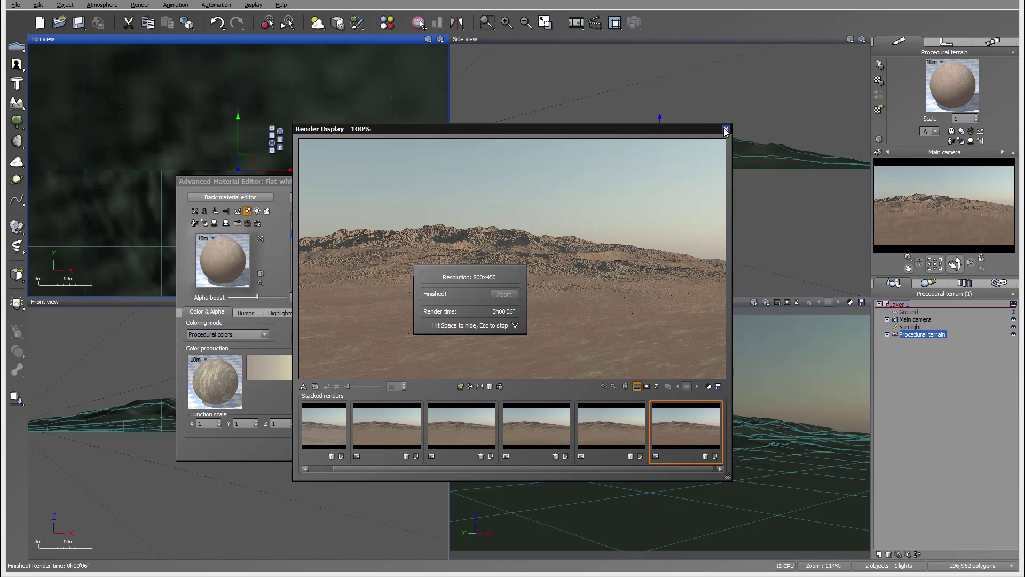
click(726, 129)
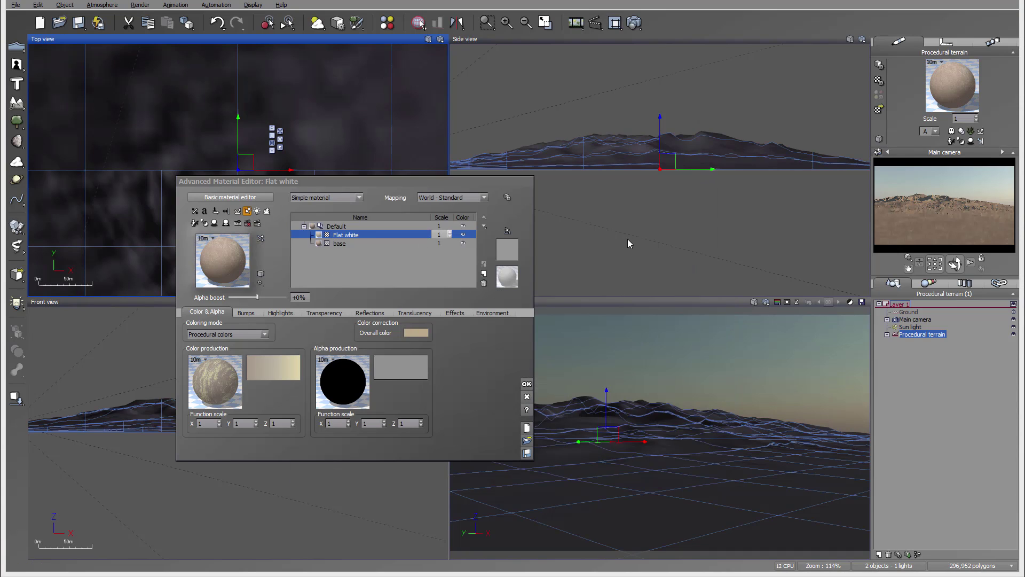
Add a new layer using the Flat white material from the Basic collection and set its alpha boost to 0%
click(482, 272)
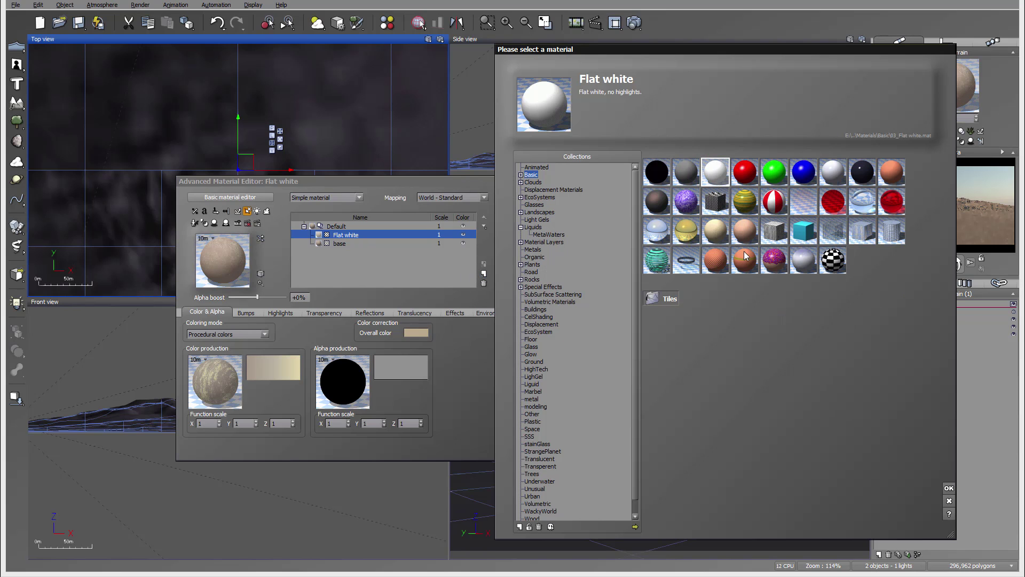
click(949, 487)
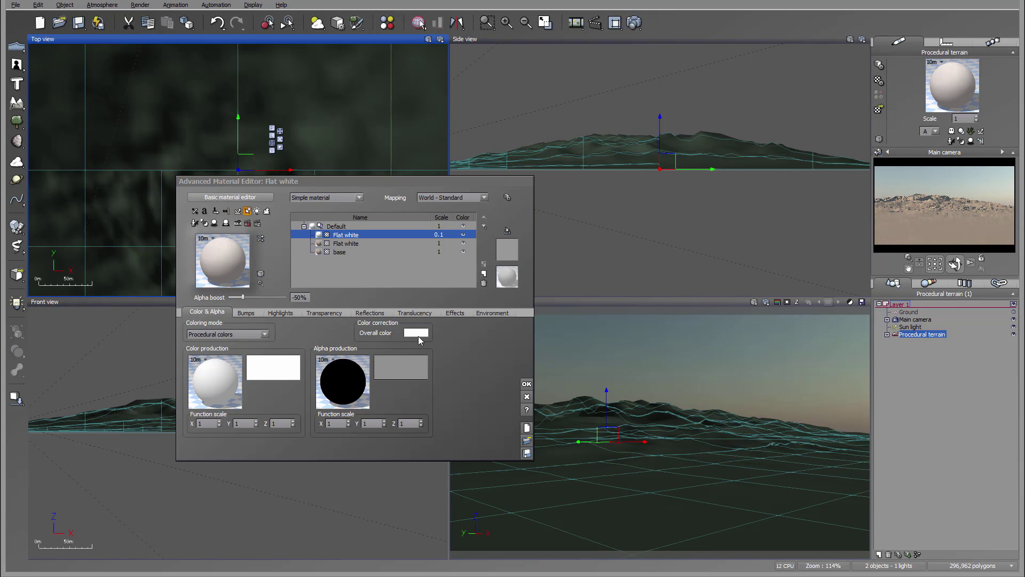
click(302, 298)
text(0)
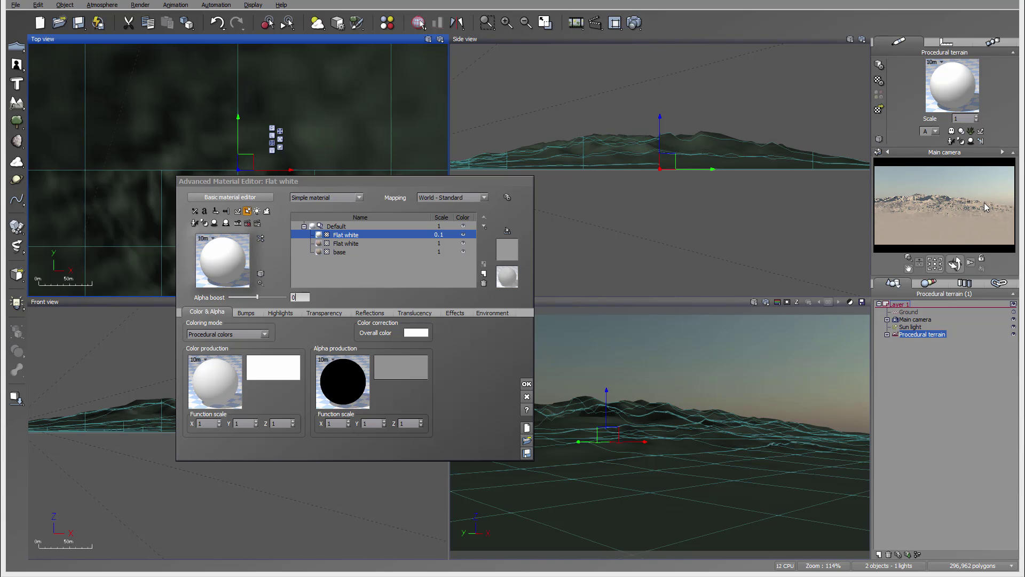
Set the new top Flat white layer's overall color to a warm orange-brown
click(413, 334)
click(487, 331)
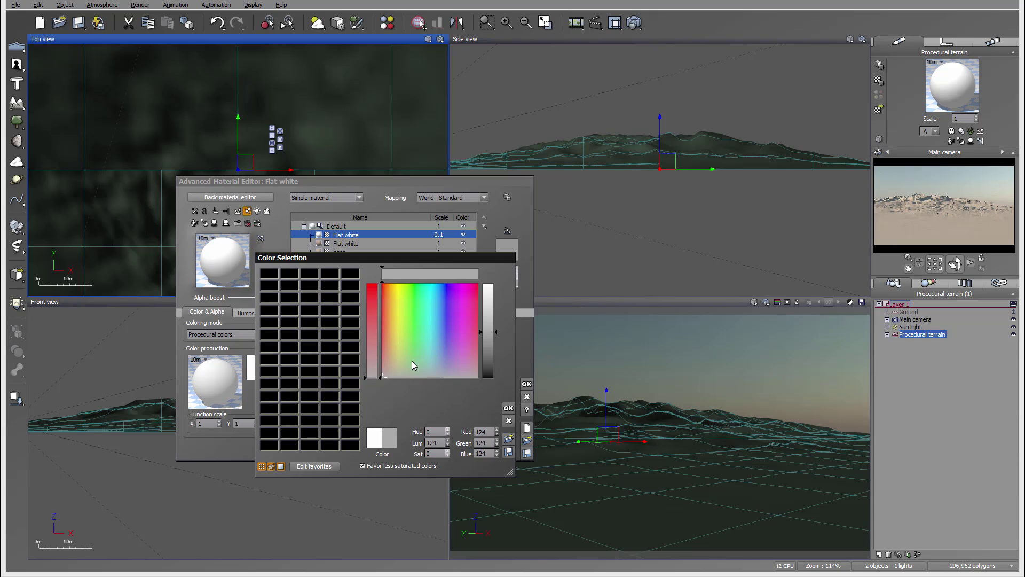
drag(386, 373, 391, 367)
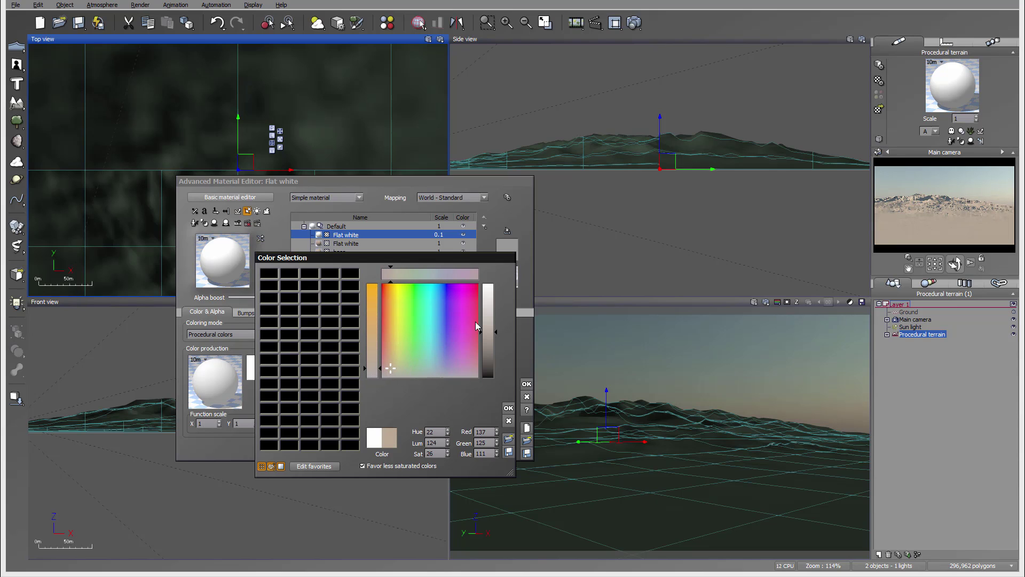
drag(488, 320, 489, 313)
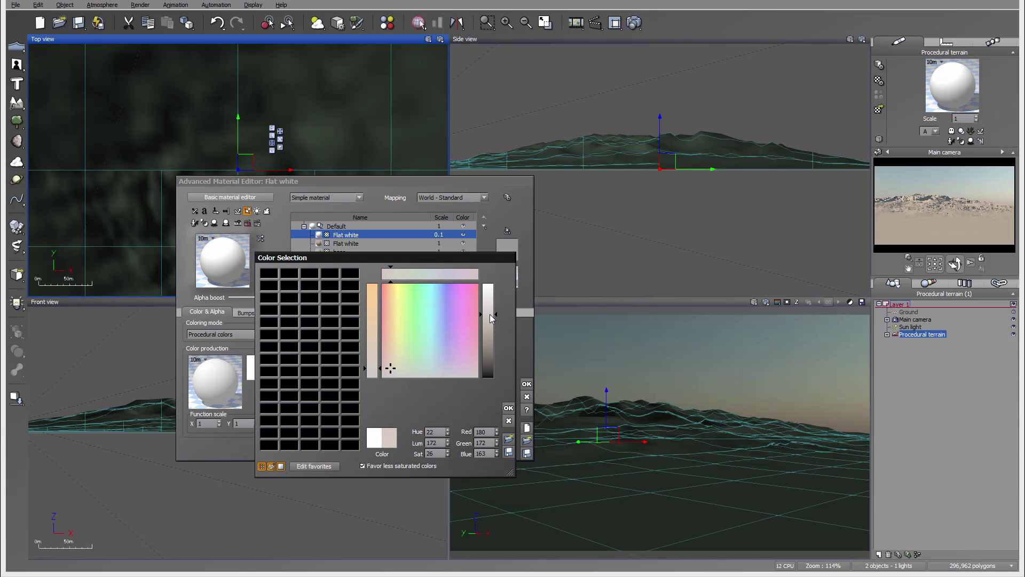
drag(390, 368, 390, 334)
drag(492, 320, 489, 346)
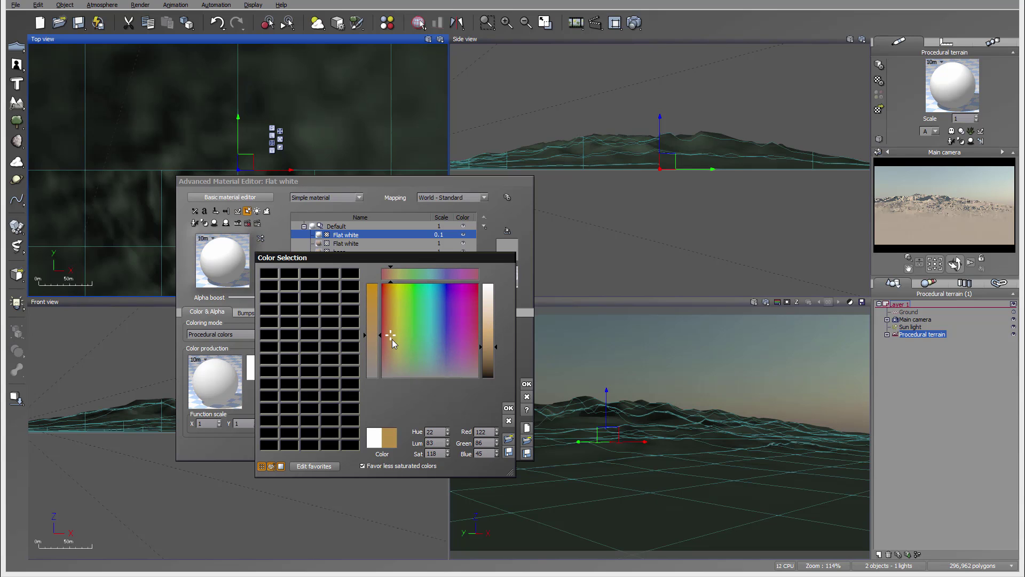
click(390, 333)
drag(390, 333, 389, 331)
click(508, 408)
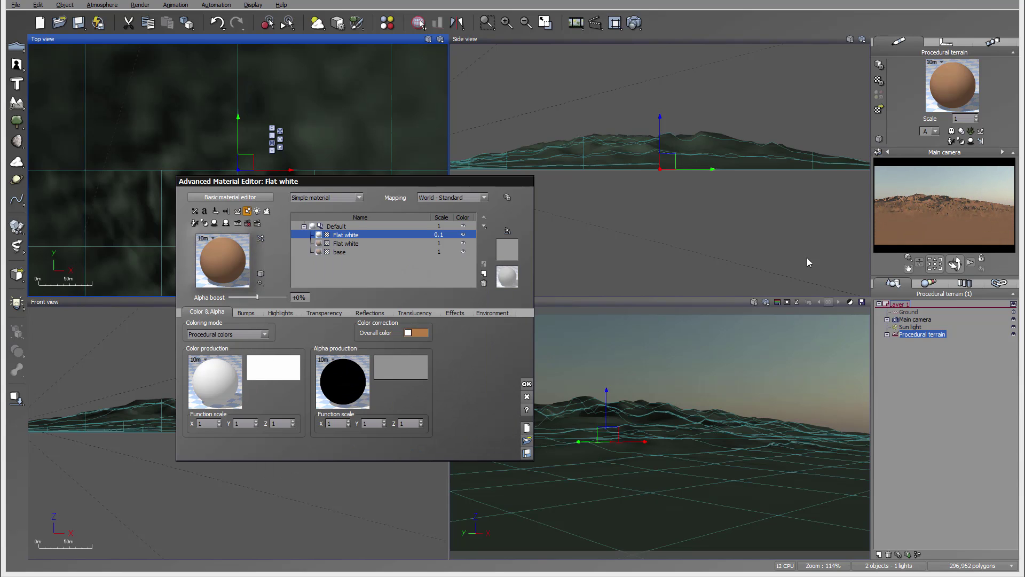
Restrict the top Flat white layer to slopes of 0°–60° with 10% steep fuzziness and altitudes from 0.24 to 1, refreshing the camera preview
click(487, 314)
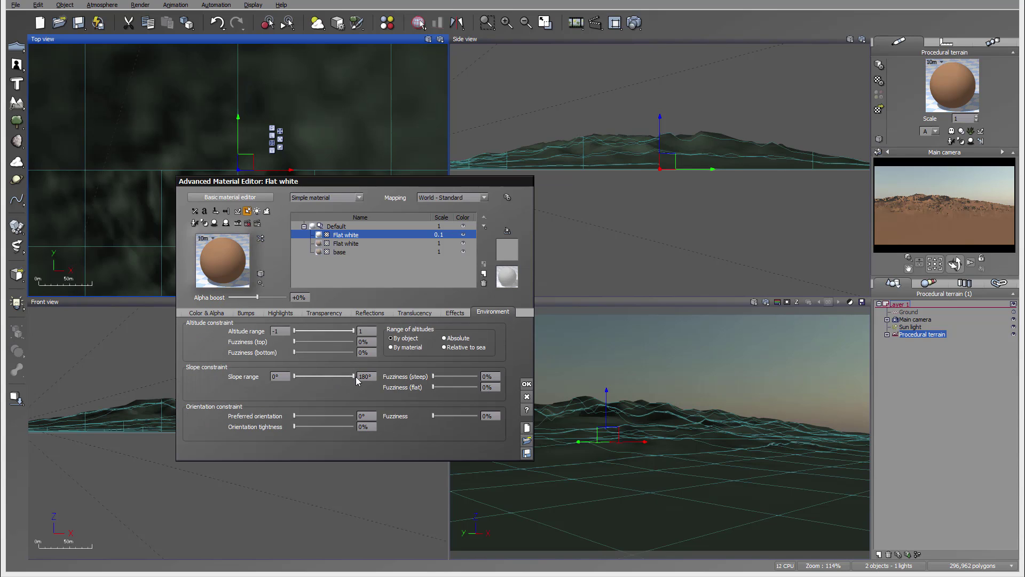
mouse_move(355, 376)
mouse_down()
mouse_move(316, 377)
mouse_move(336, 376)
mouse_up()
drag(433, 376, 437, 375)
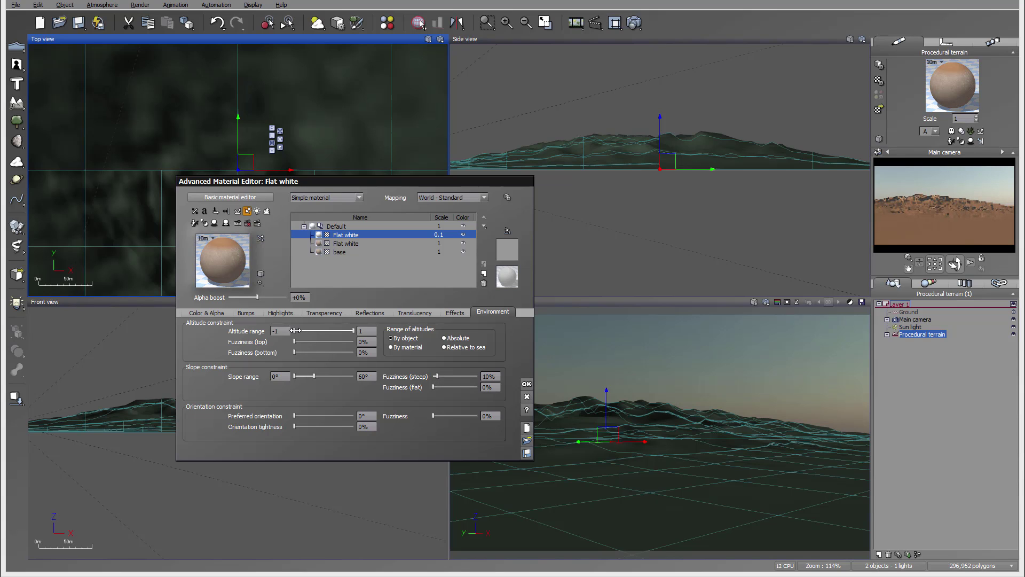
drag(296, 330, 331, 330)
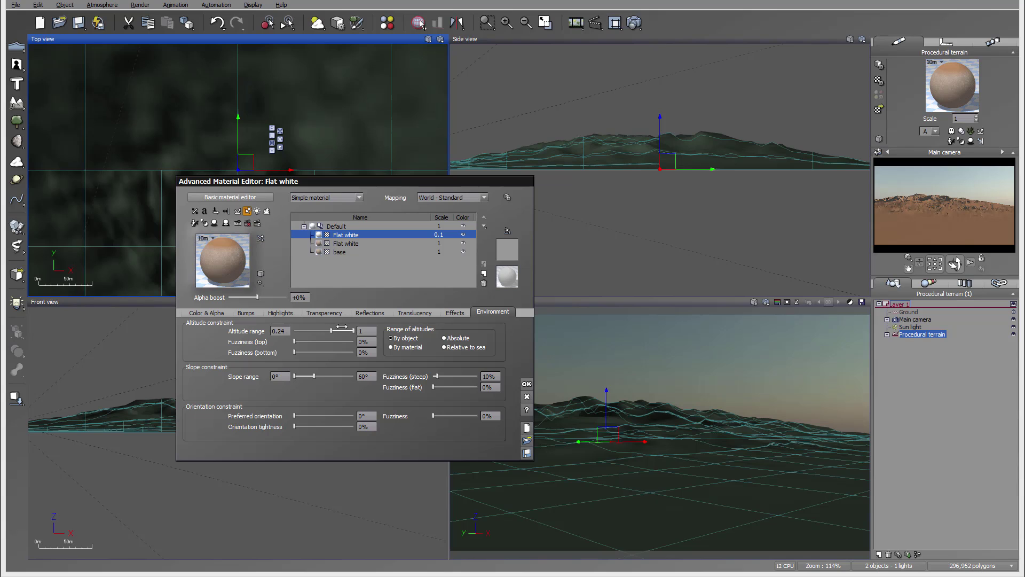
click(968, 227)
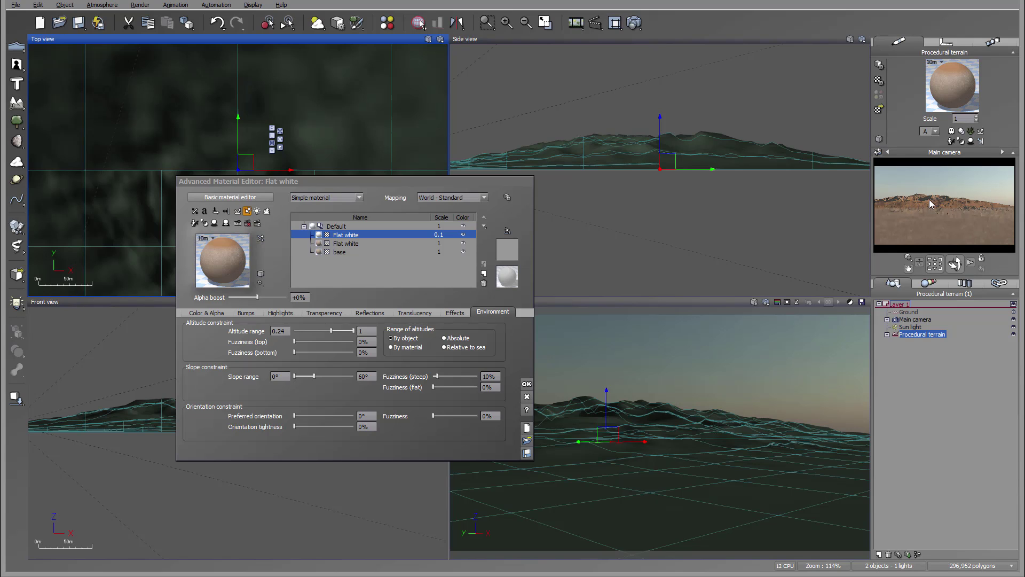
Narrow the top layer's slope range to 44°–60° with 4% steep and flat fuzziness, and set its alpha boost to -31%
drag(294, 376, 307, 377)
click(976, 230)
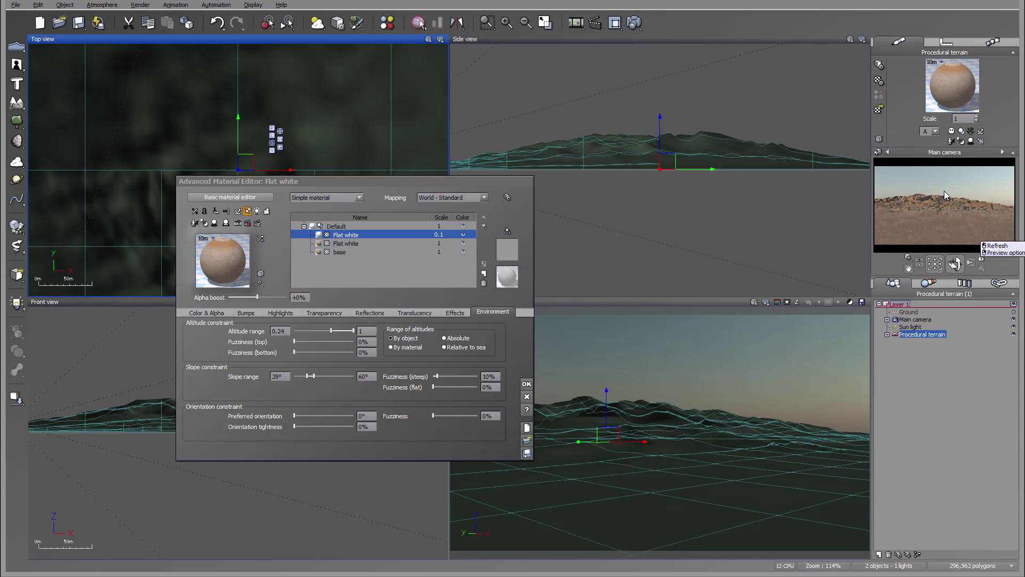
click(307, 377)
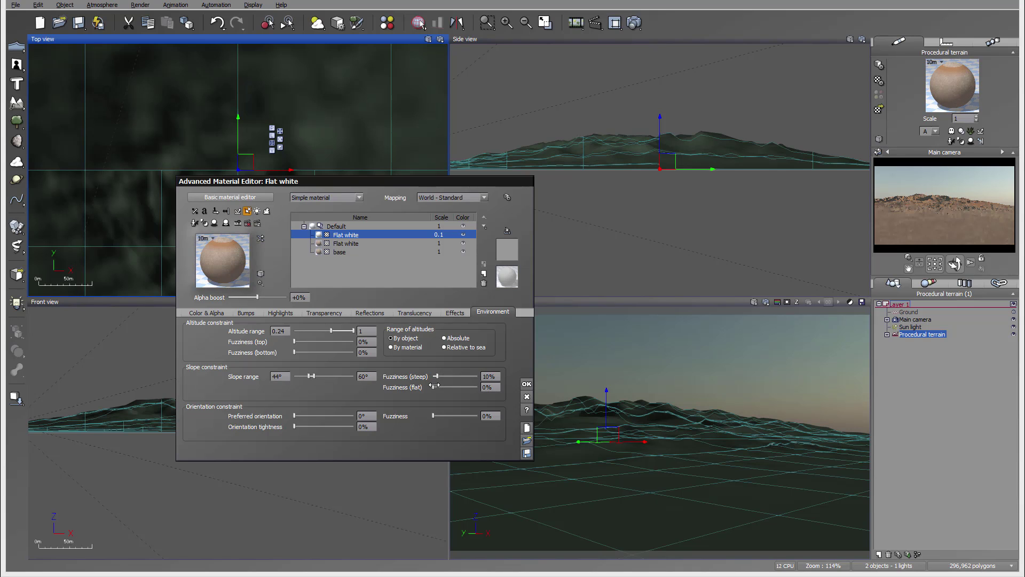
mouse_move(433, 387)
mouse_down()
mouse_move(434, 376)
mouse_move(433, 387)
mouse_up()
mouse_move(257, 296)
mouse_down()
mouse_move(272, 296)
mouse_move(260, 296)
mouse_up()
click(956, 194)
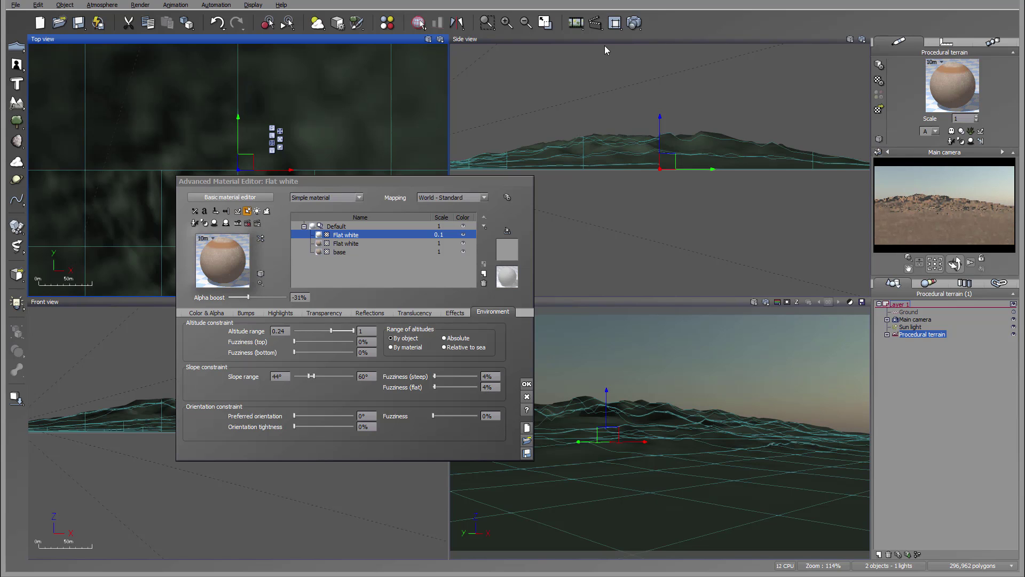
Render the scene to check the slope-constrained orange-brown layer, accept the post render options, and close the render display
click(633, 22)
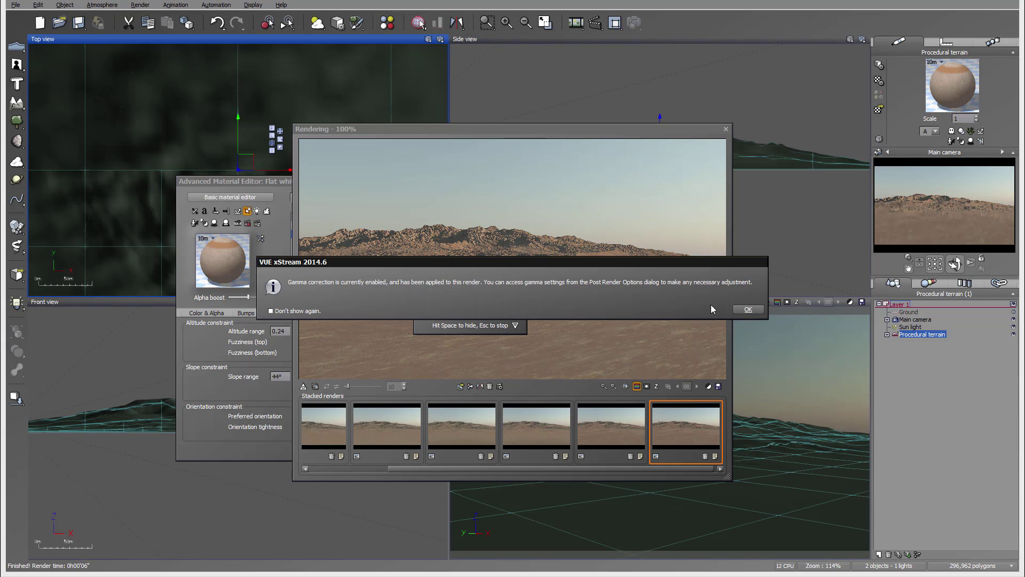
click(748, 309)
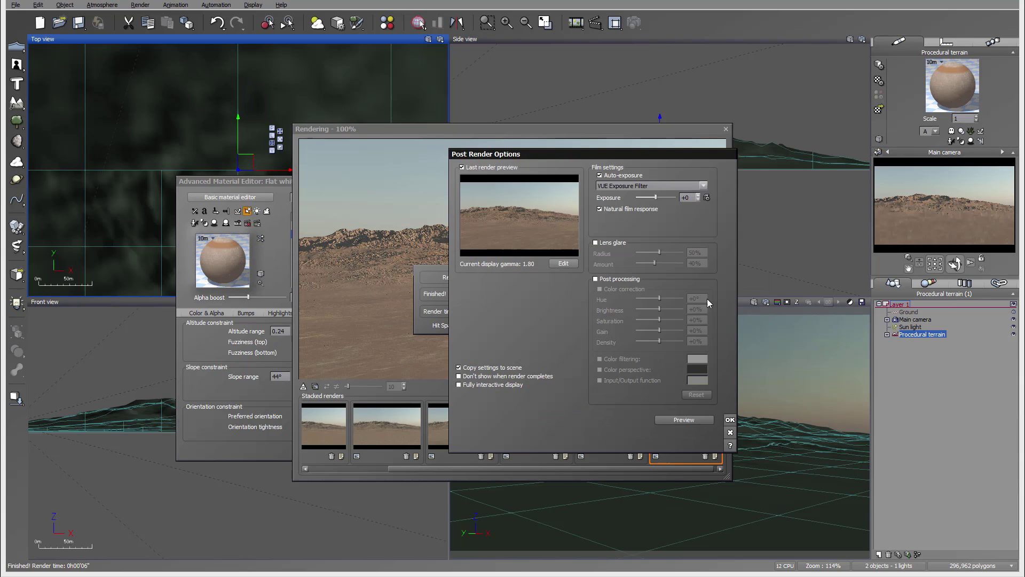
click(730, 419)
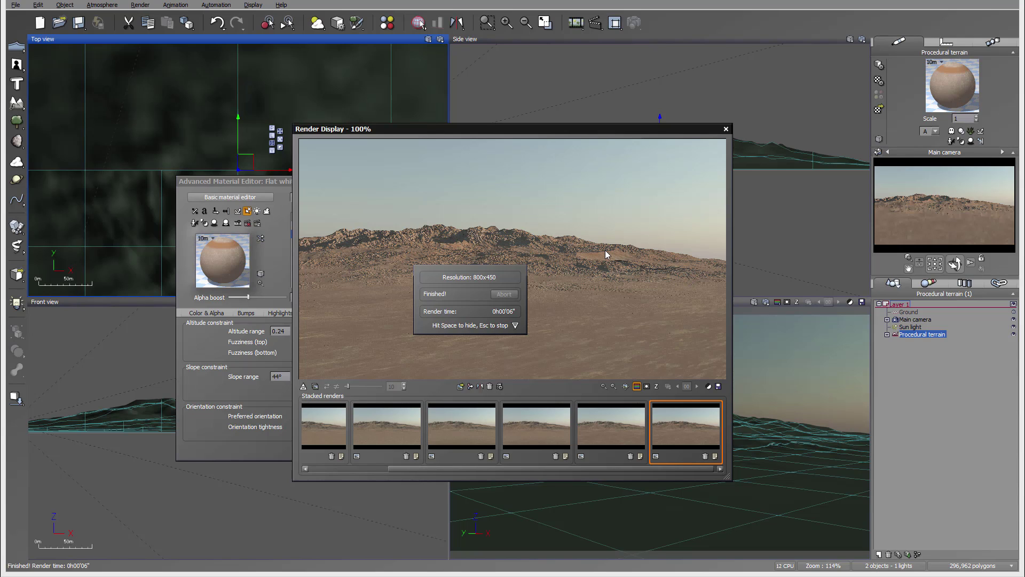
key(space)
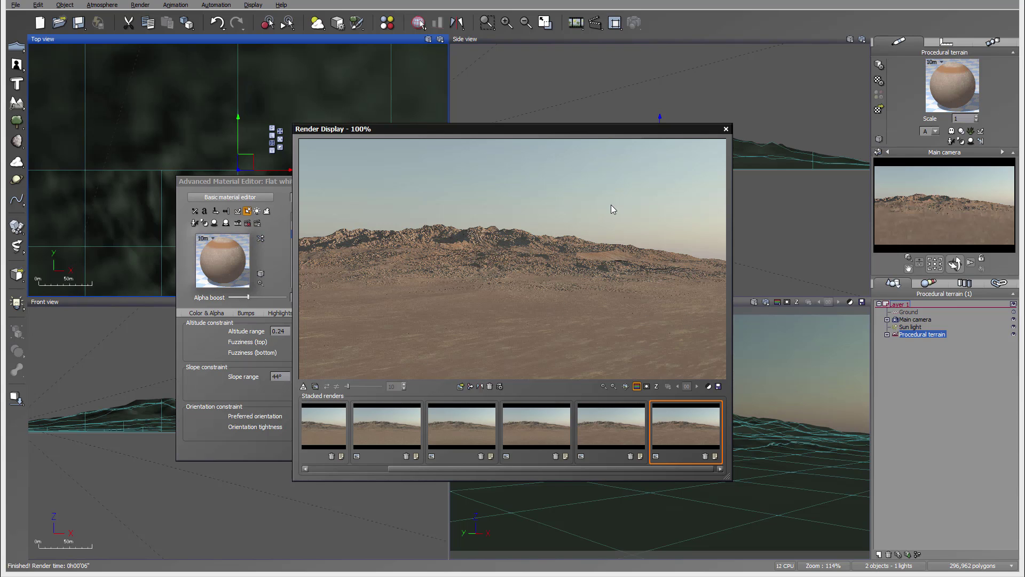
click(726, 129)
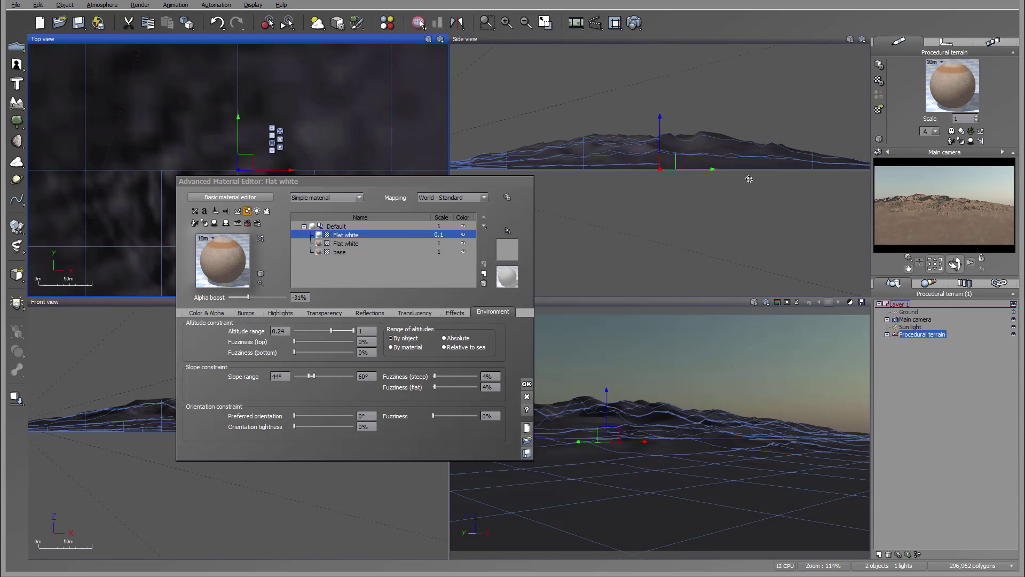